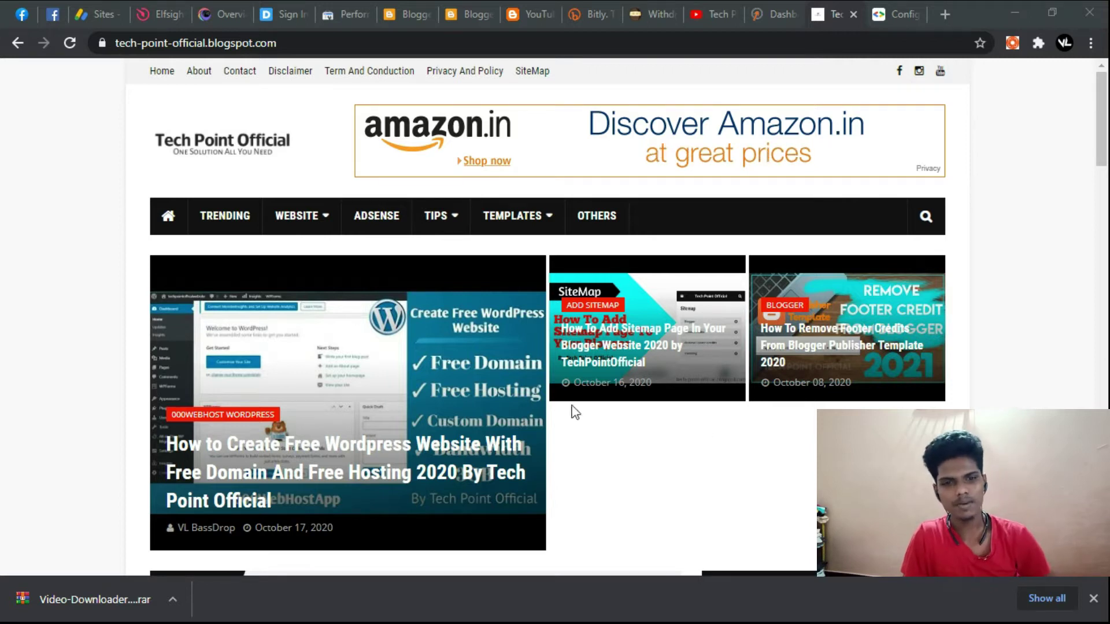
# Open the blog post on creating a free WordPress website and examine its embedded channel subscribe button.
pyautogui.scroll(-4, 492, 327)
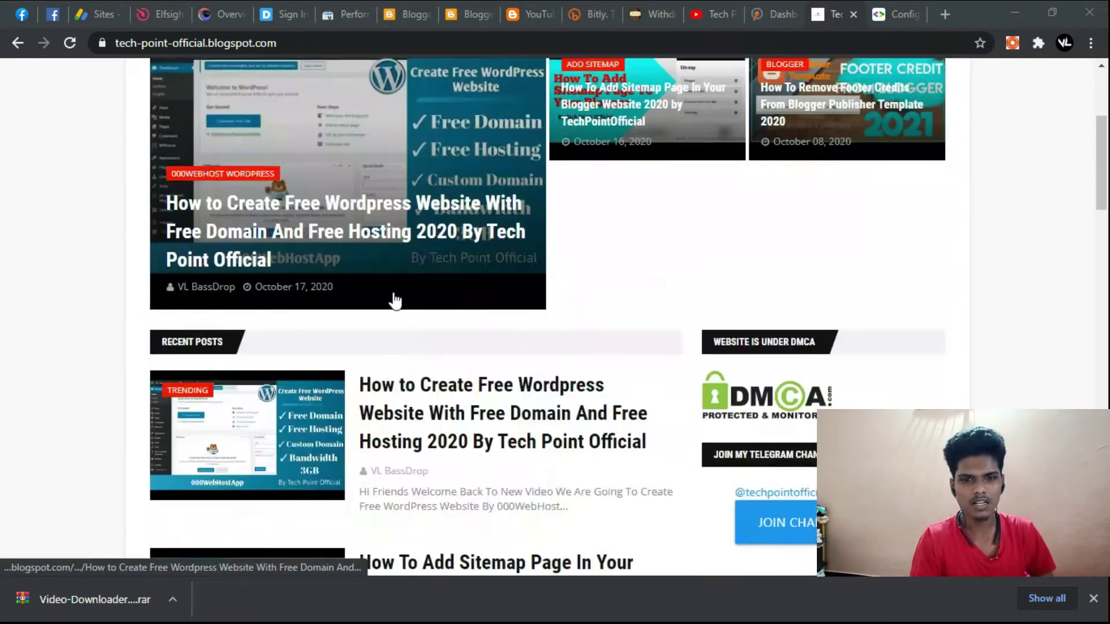
pyautogui.click(470, 435)
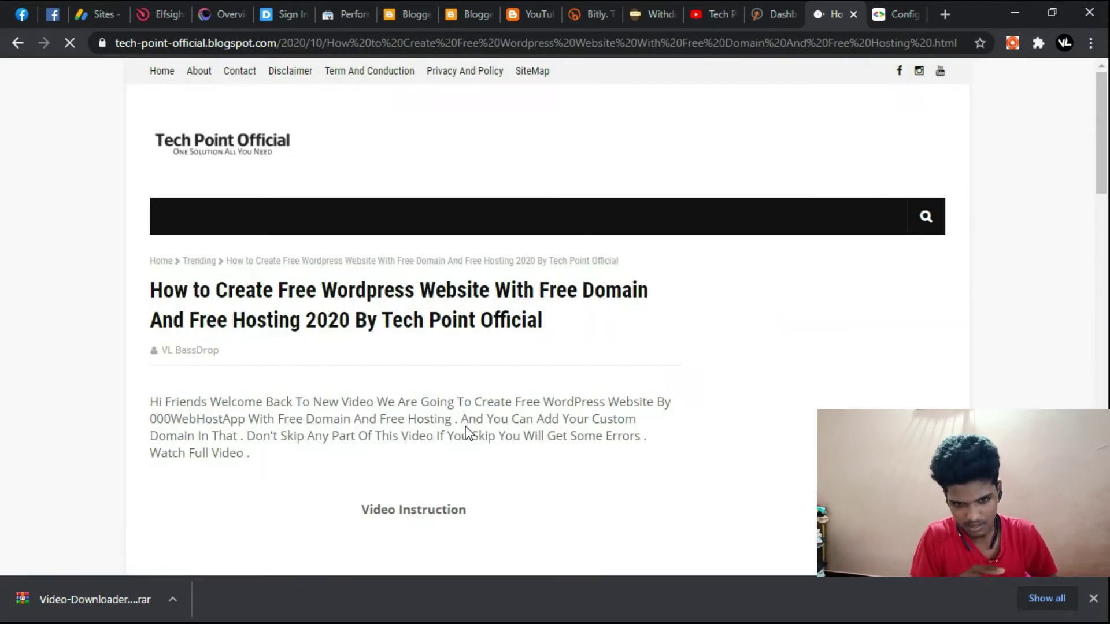
pyautogui.scroll(-20, 467, 435)
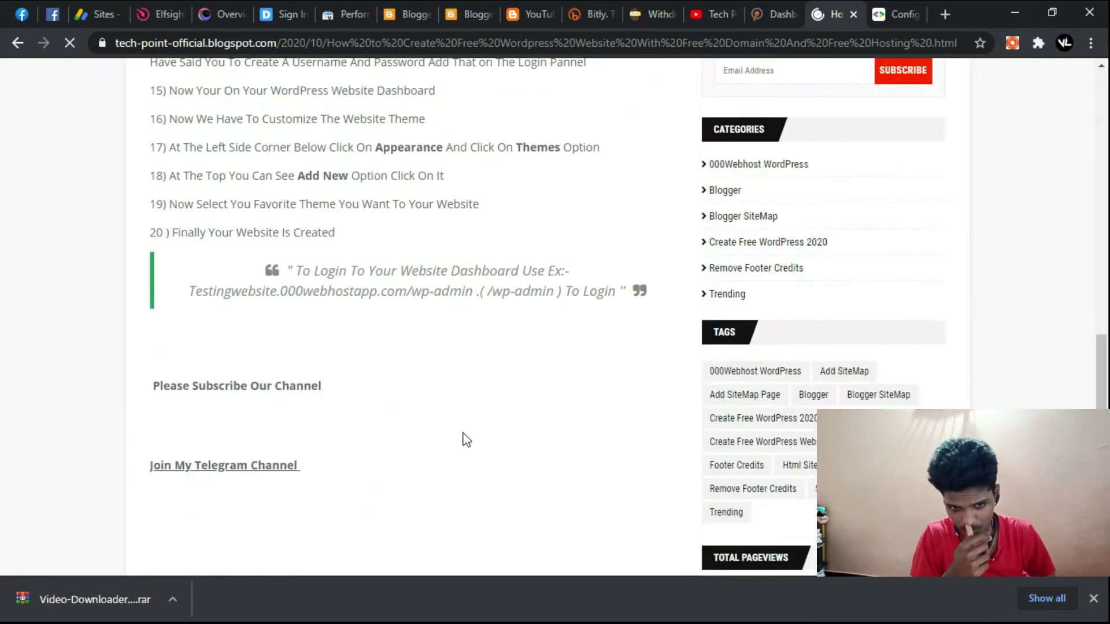
pyautogui.scroll(-7, 467, 441)
pyautogui.scroll(3, 463, 434)
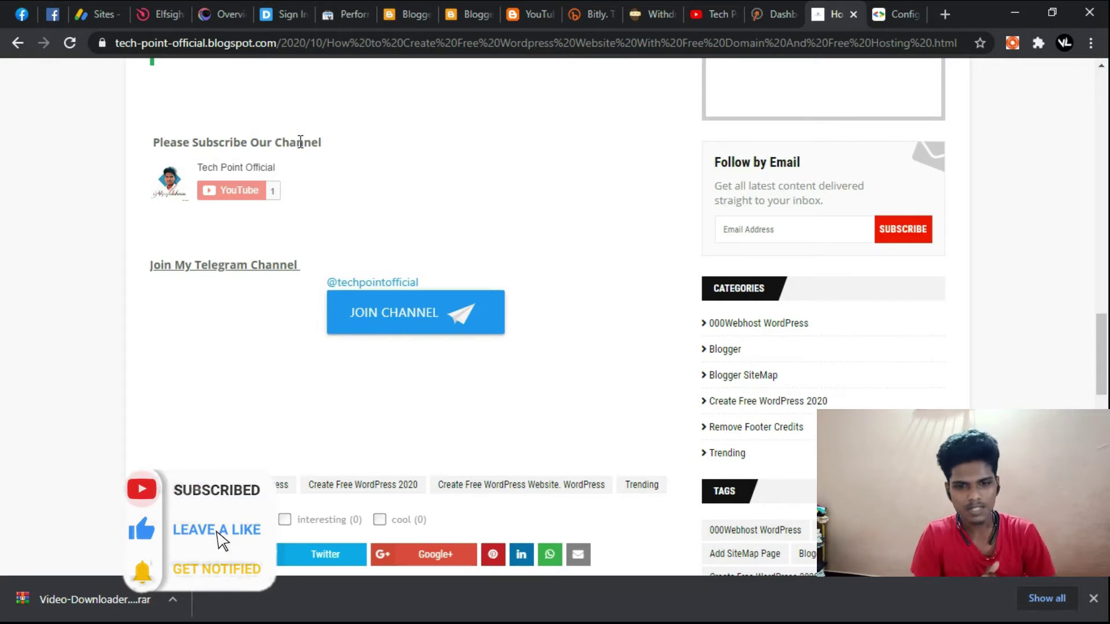
pyautogui.scroll(15, 324, 148)
pyautogui.scroll(10, 419, 330)
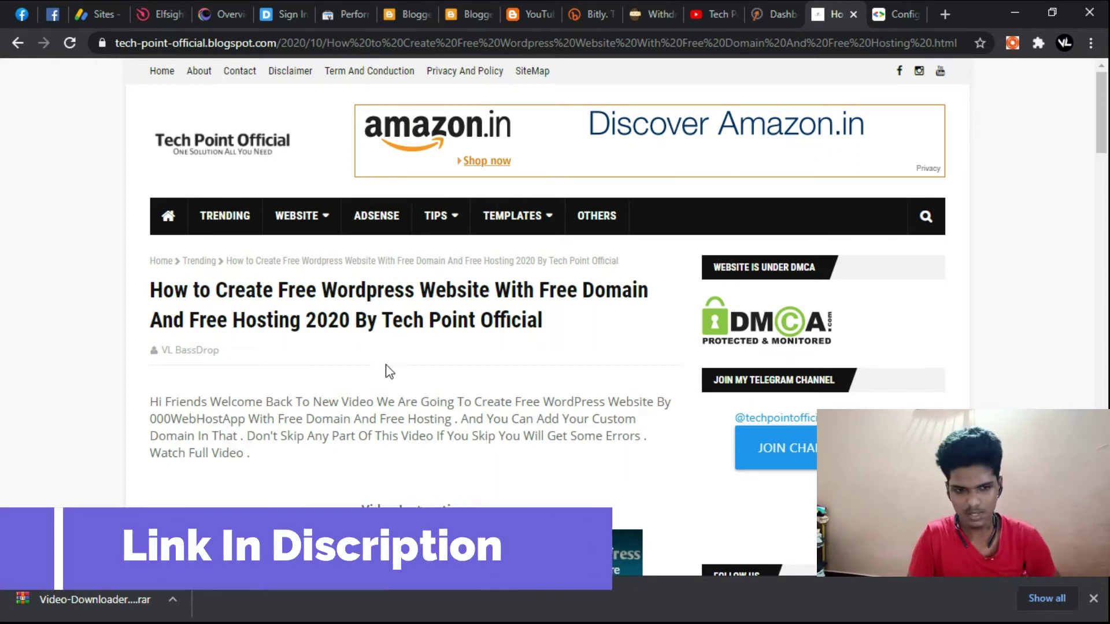
# Return to the blog's home page, open the post on adding a sitemap page, and examine its subscribe button section.
pyautogui.click(180, 230)
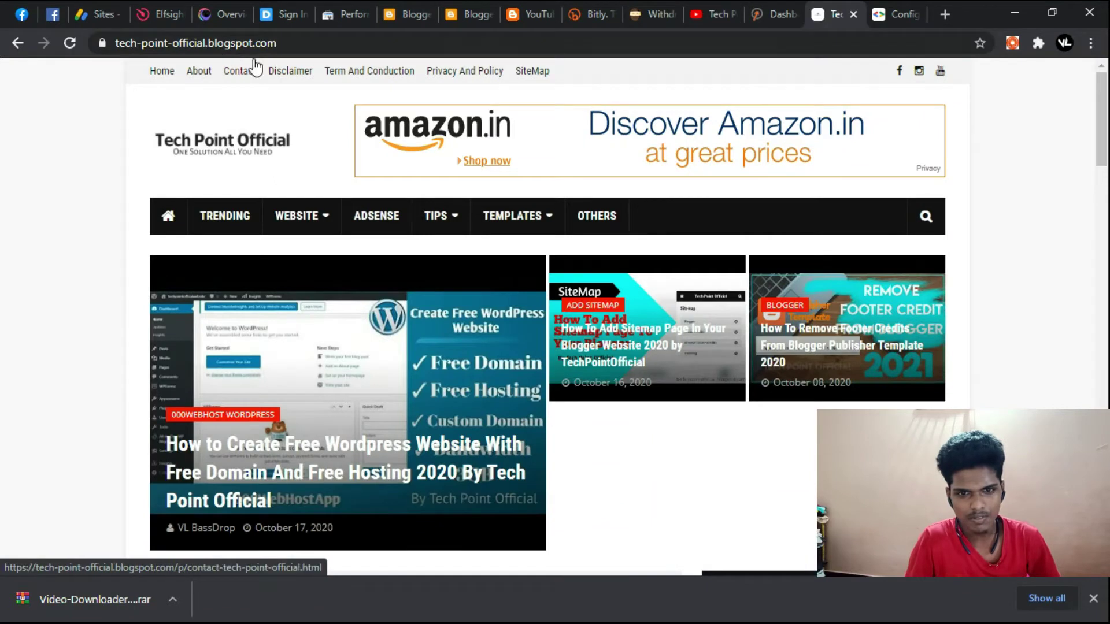
pyautogui.scroll(-10, 770, 225)
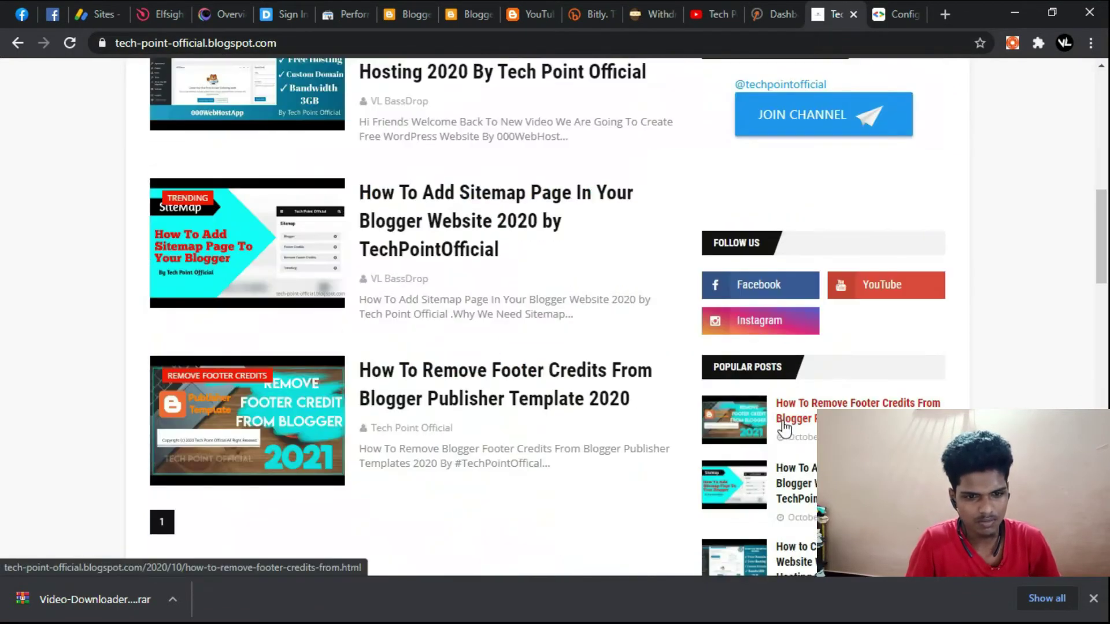
pyautogui.scroll(2, 775, 438)
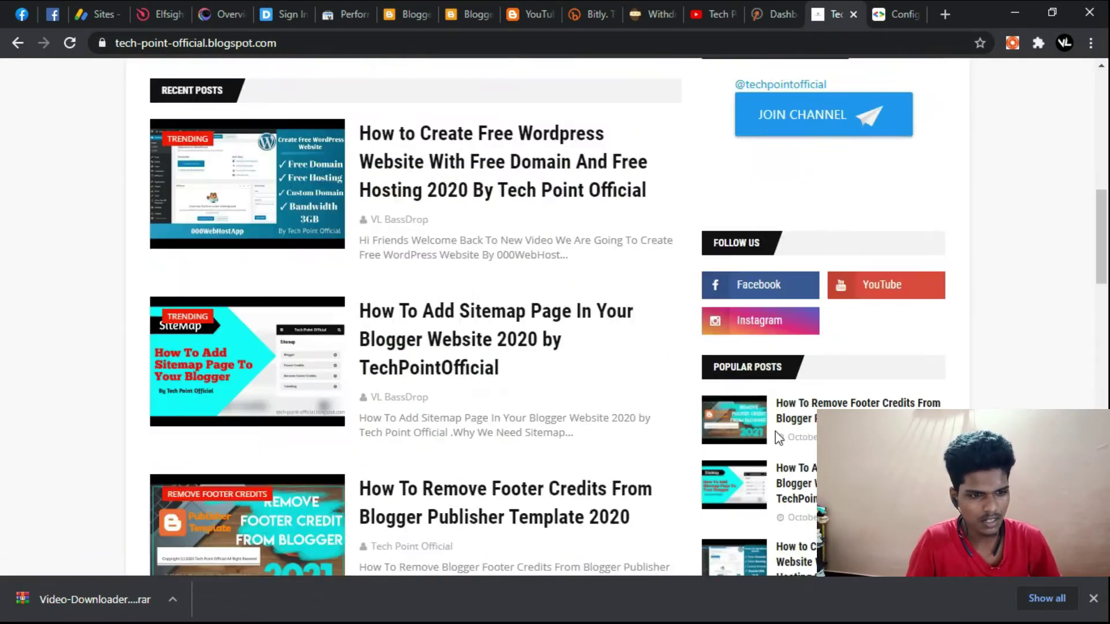
pyautogui.click(500, 347)
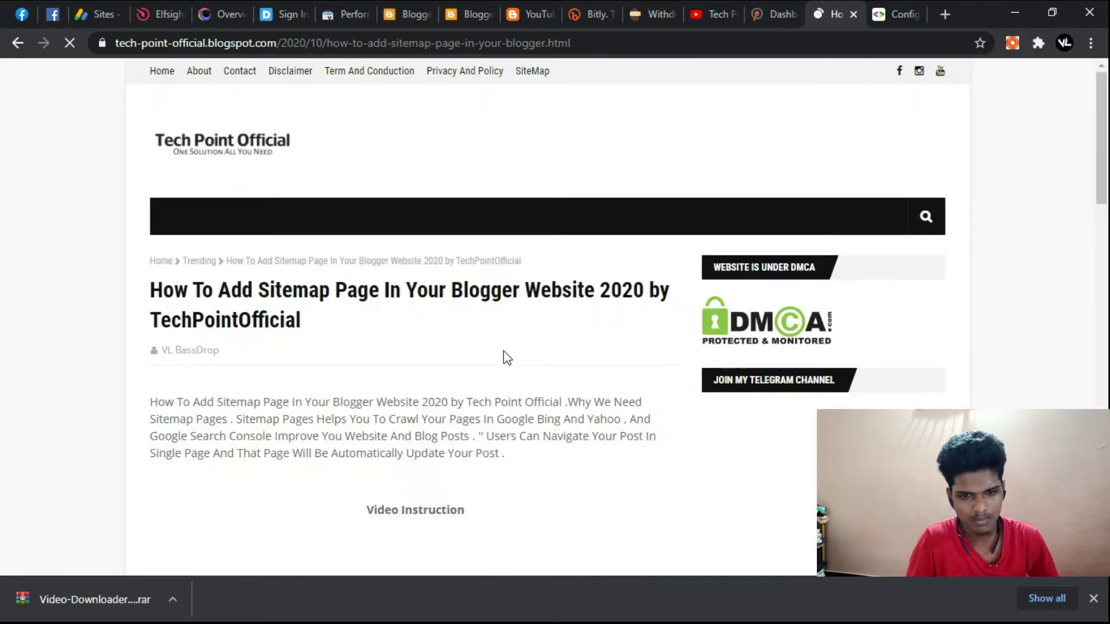
pyautogui.scroll(-6, 500, 364)
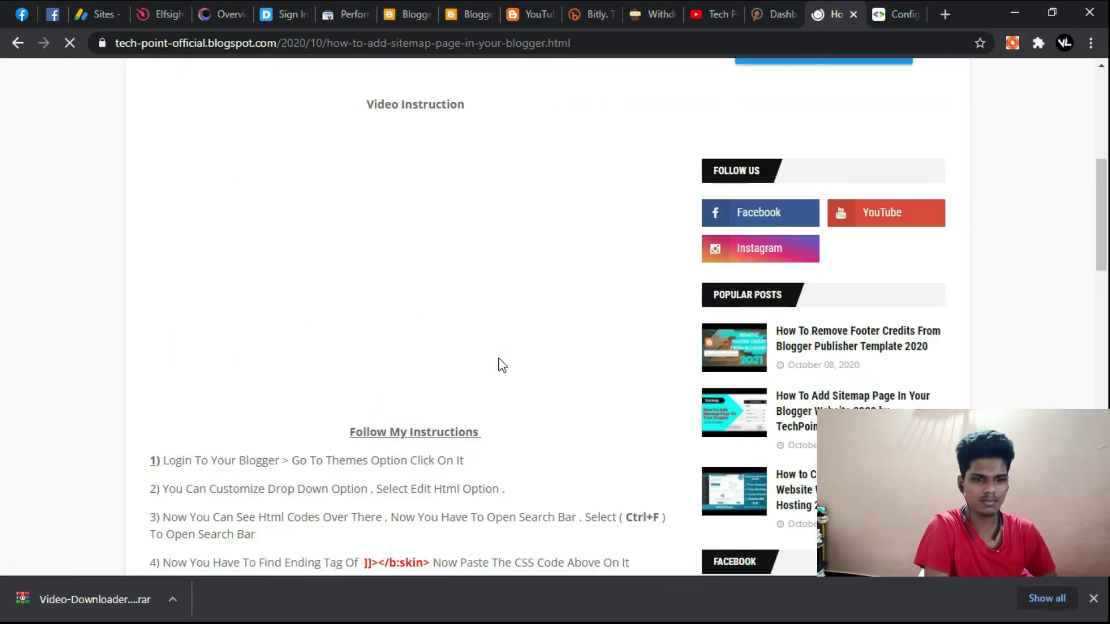
pyautogui.scroll(-18, 498, 369)
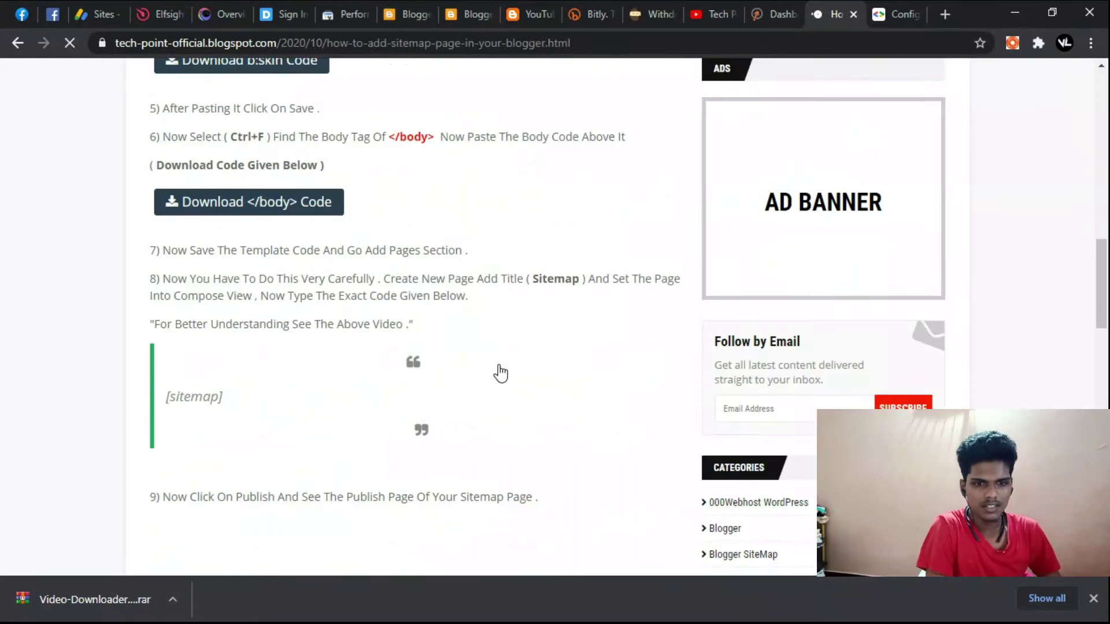
pyautogui.scroll(3, 497, 370)
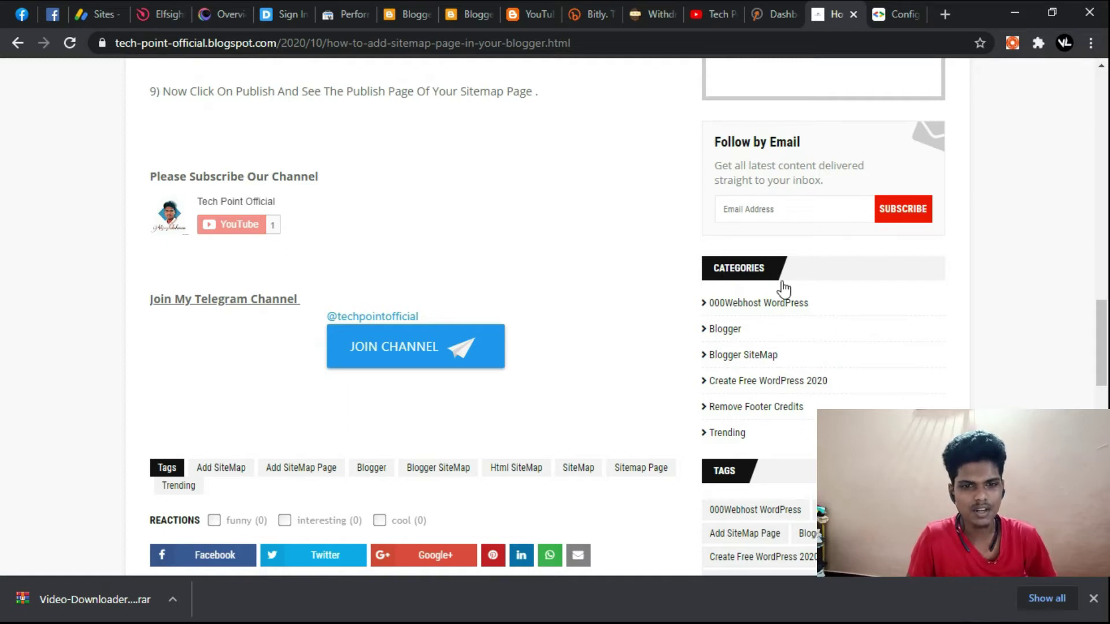
# Switch to the YouTube Subscribe Button configuration page and review its options, preview and embed code.
pyautogui.click(889, 6)
pyautogui.scroll(5, 456, 254)
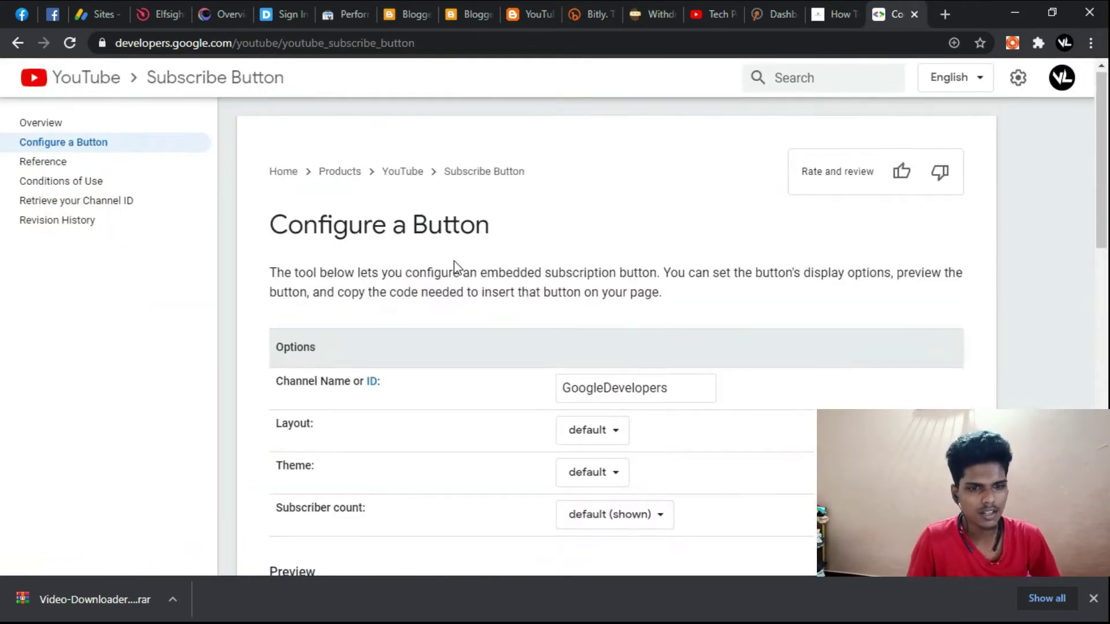
pyautogui.scroll(-8, 454, 266)
pyautogui.scroll(8, 537, 277)
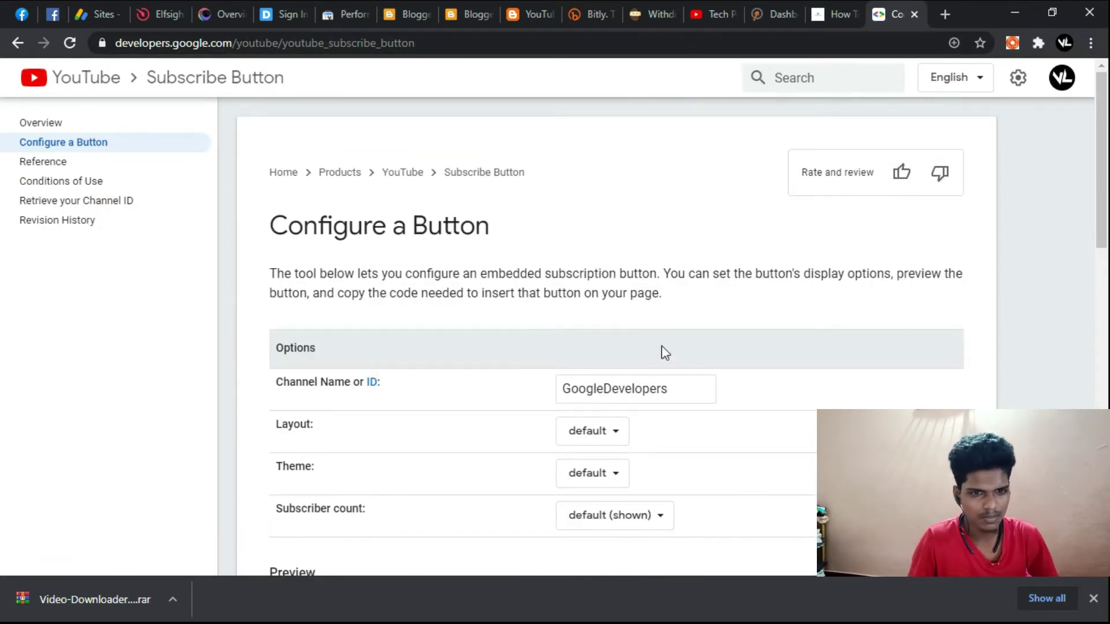
pyautogui.scroll(-7, 659, 353)
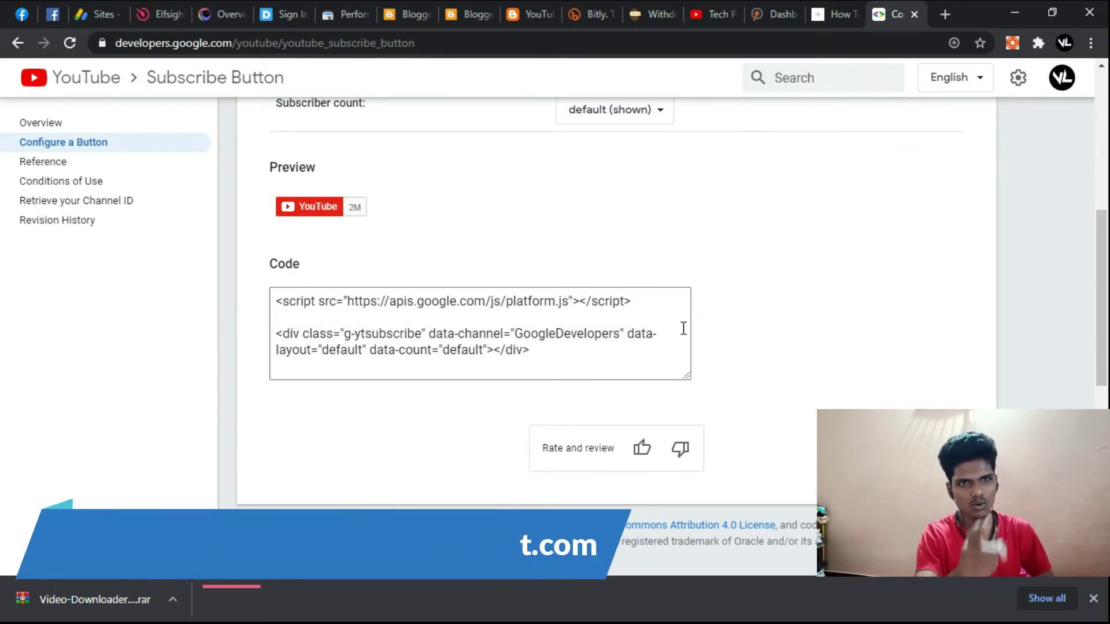
pyautogui.scroll(3, 683, 329)
pyautogui.scroll(3, 684, 328)
pyautogui.scroll(-3, 683, 328)
# Clear the sample channel name from the Channel Name or ID option of the subscribe button.
pyautogui.click(682, 231)
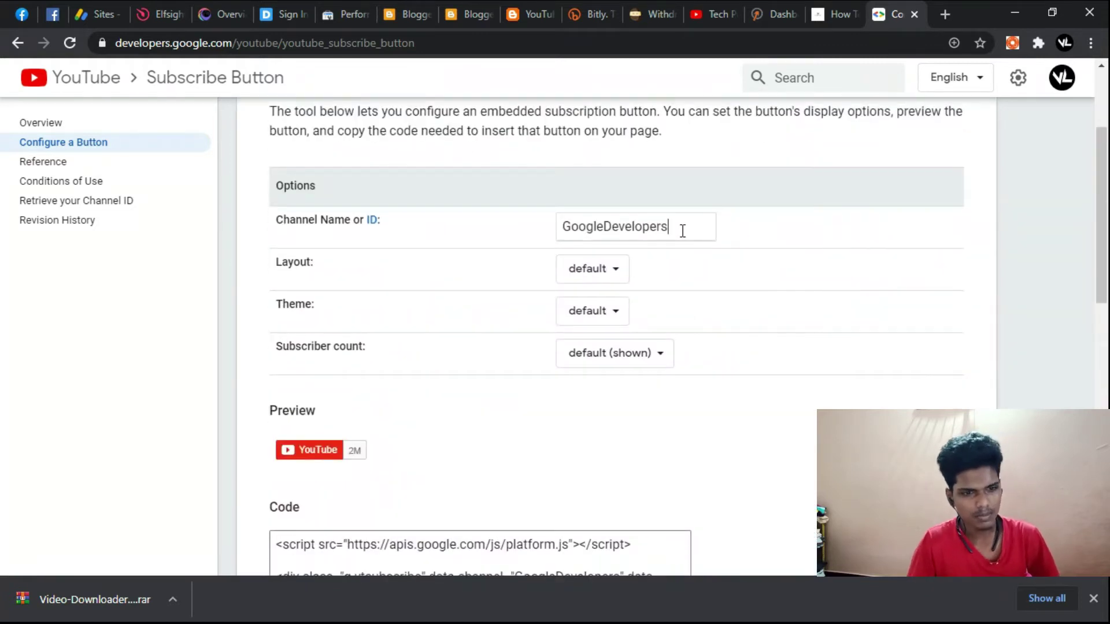
pyautogui.hotkey('ctrl', 'a')
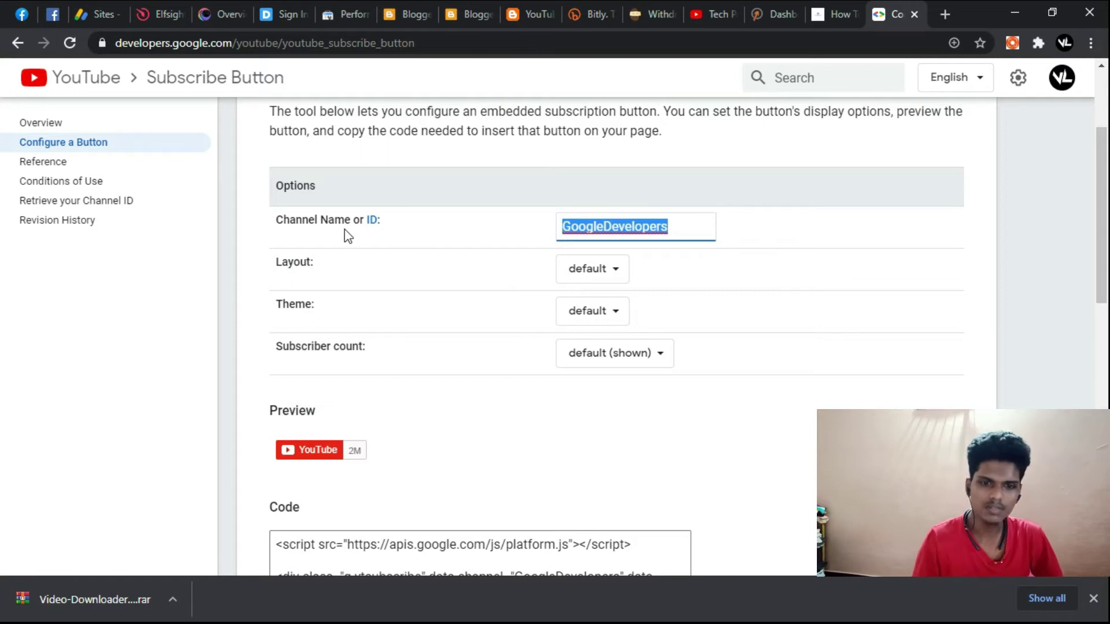
pyautogui.press('BackSpace')
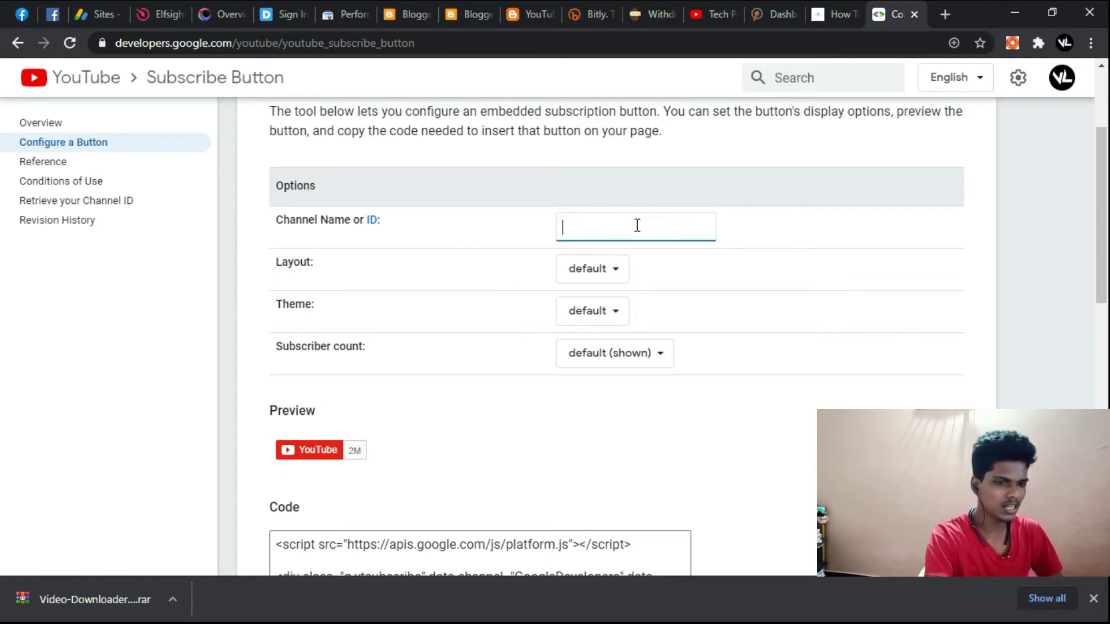
pyautogui.scroll(-5, 668, 295)
pyautogui.scroll(1, 669, 295)
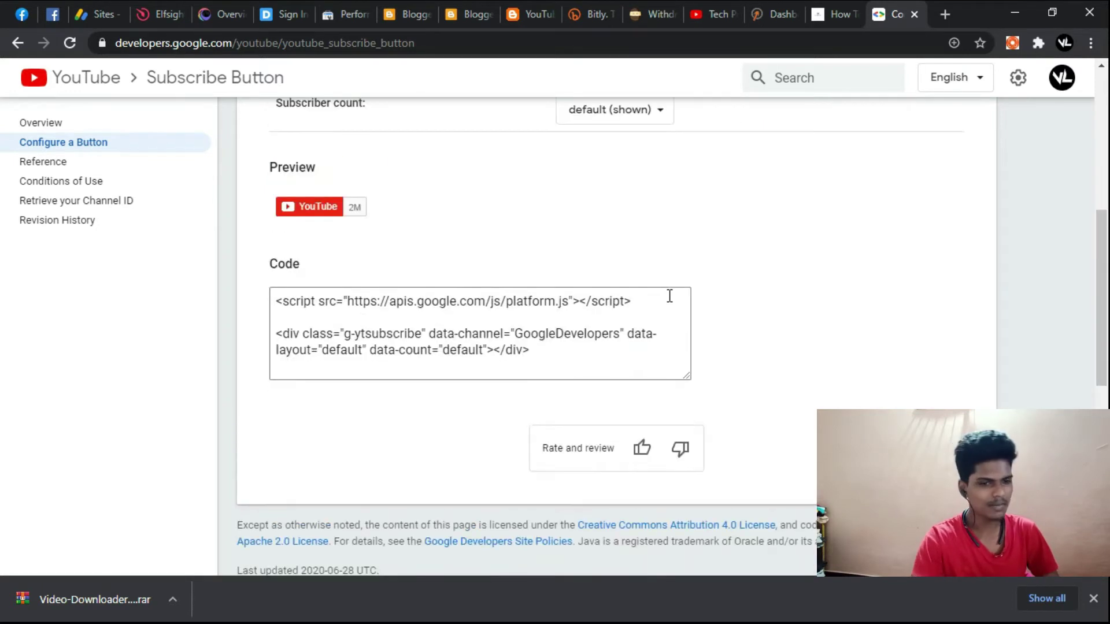
pyautogui.scroll(3, 663, 301)
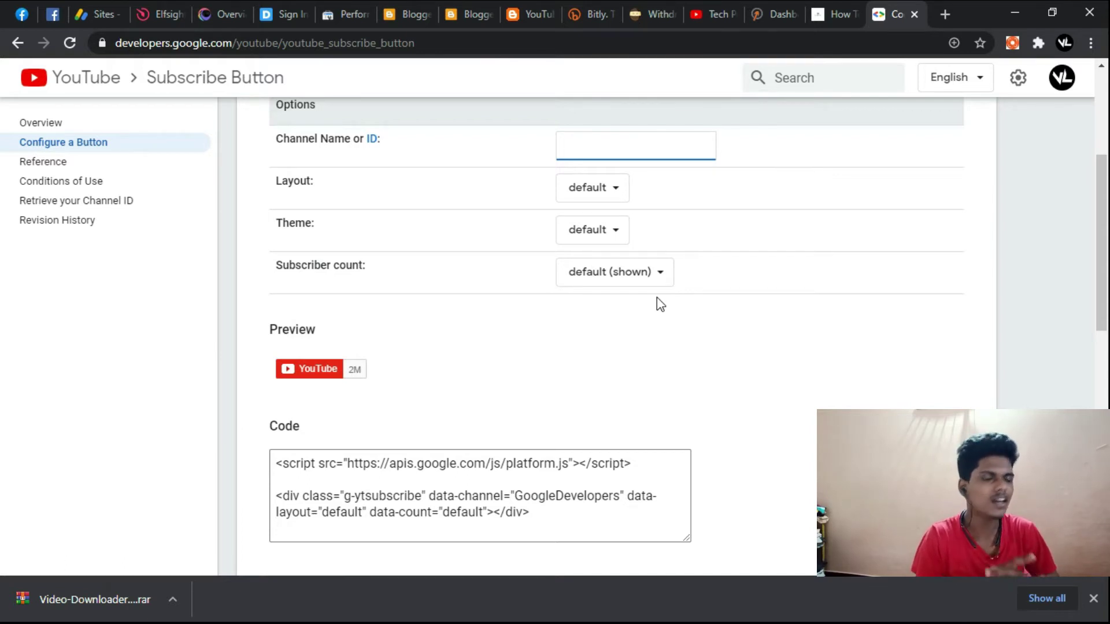
pyautogui.scroll(4, 711, 325)
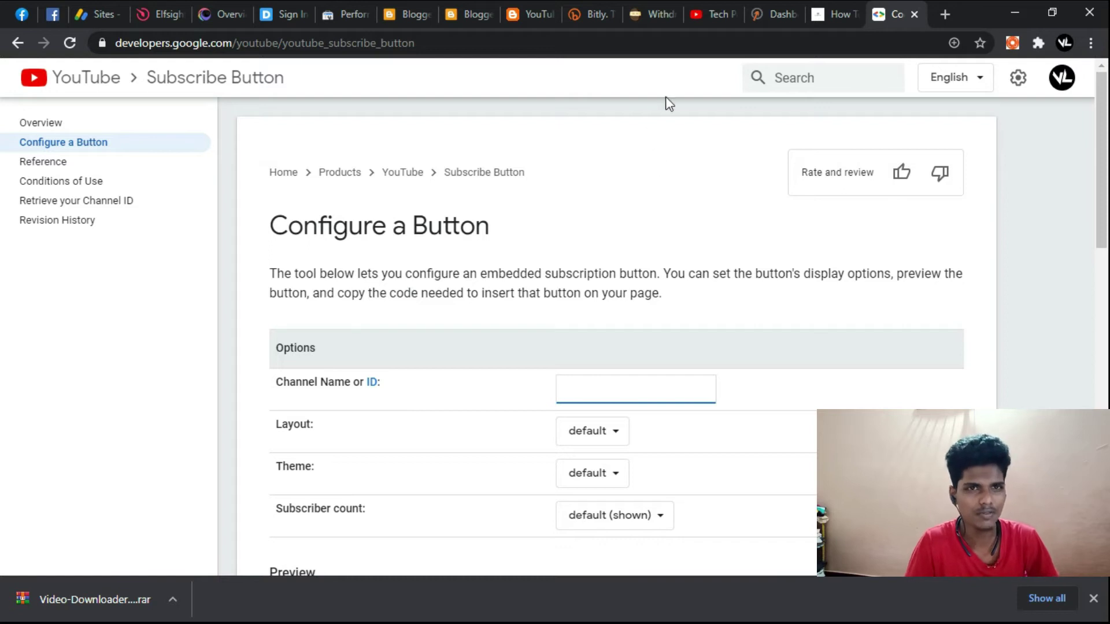
# Switch to YouTube, open the channel's advanced account settings, and copy the channel ID.
pyautogui.click(708, 14)
pyautogui.click(567, 299)
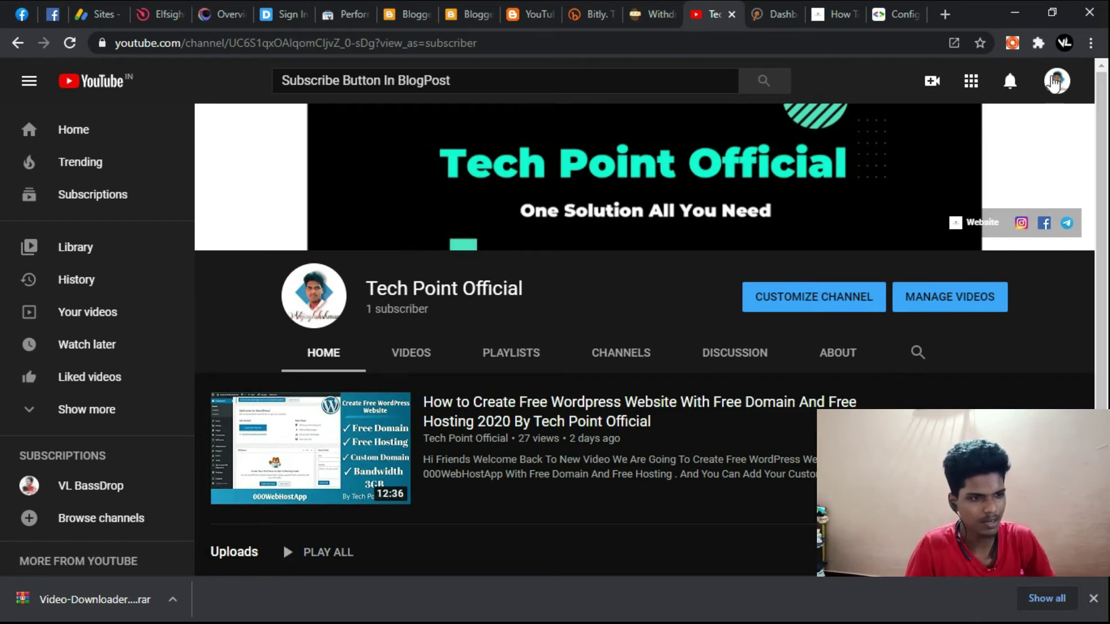
pyautogui.click(1053, 85)
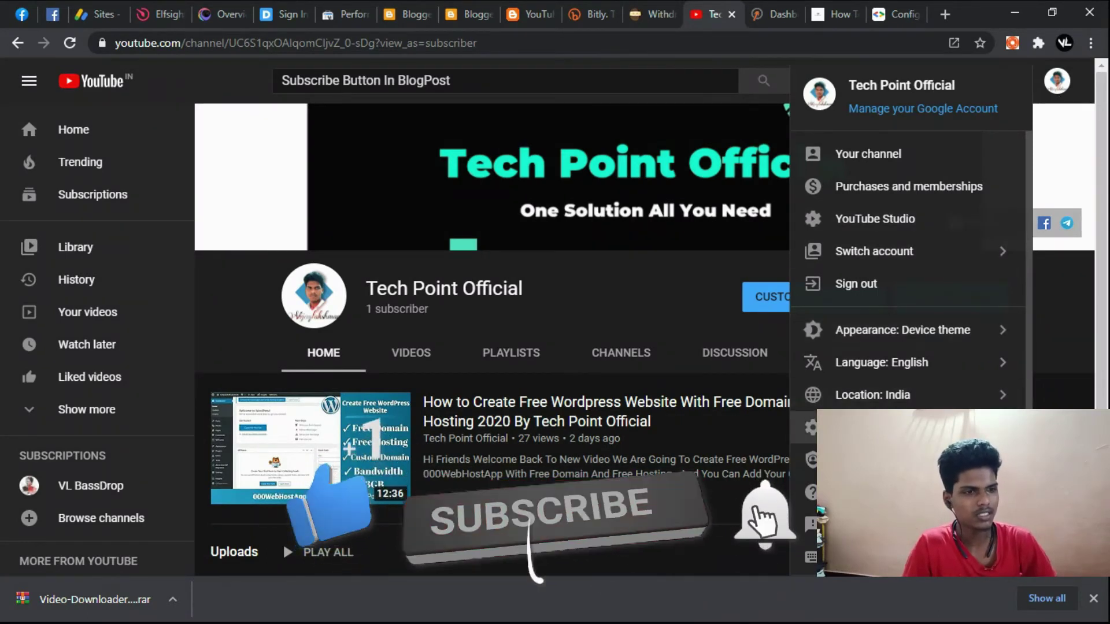
pyautogui.click(849, 427)
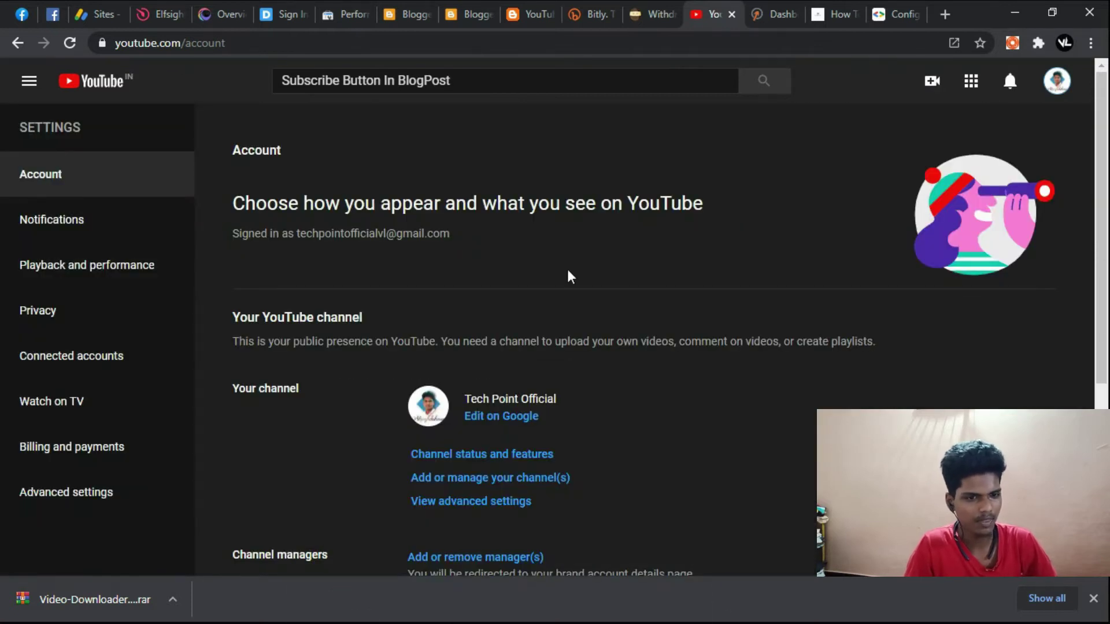
pyautogui.scroll(-3, 568, 277)
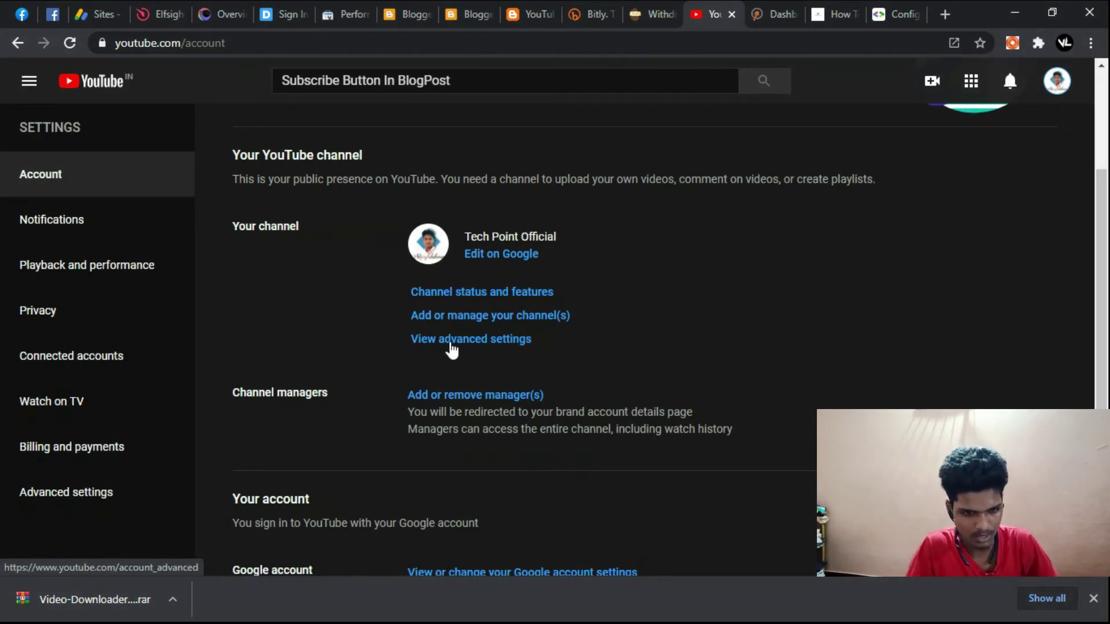
pyautogui.click(510, 341)
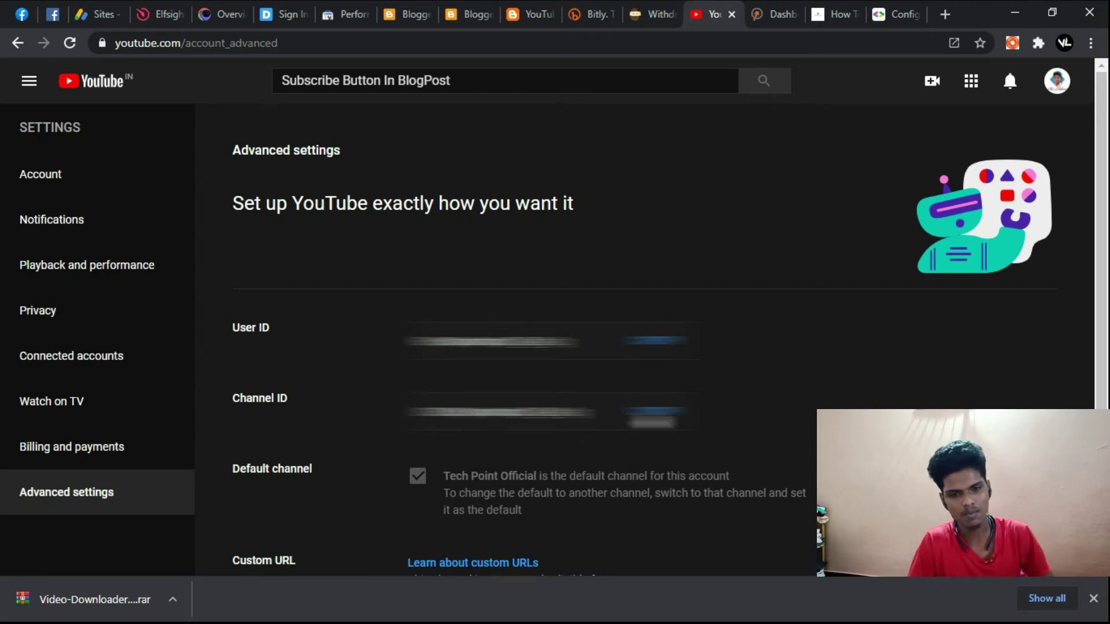
pyautogui.click(653, 412)
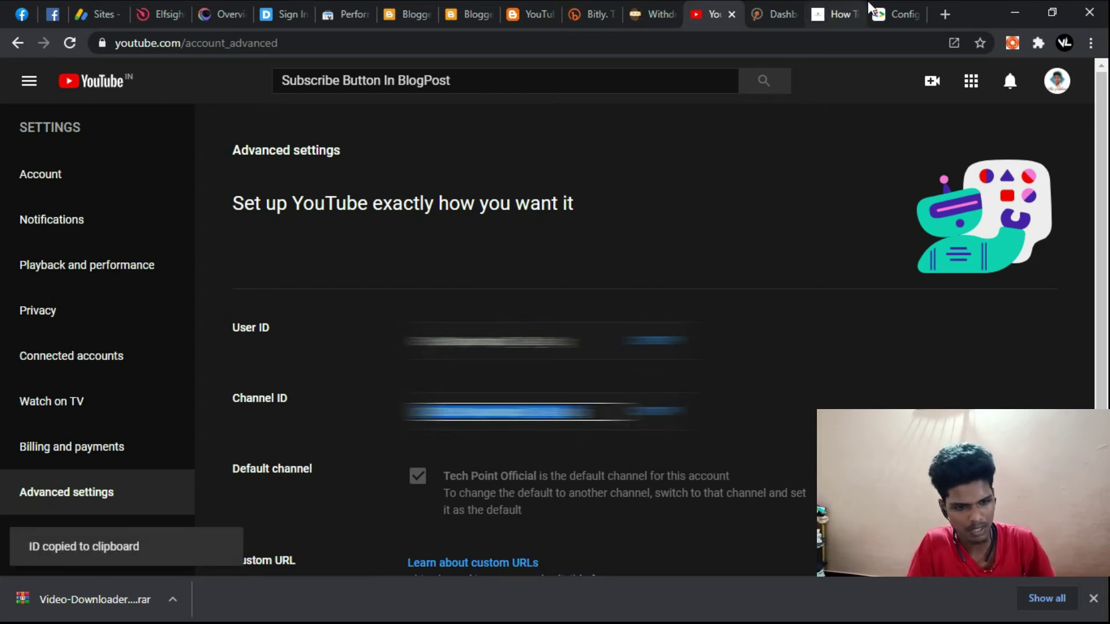
# Paste the copied channel ID into the Subscribe Button configuration and set the layout to full.
pyautogui.click(879, 14)
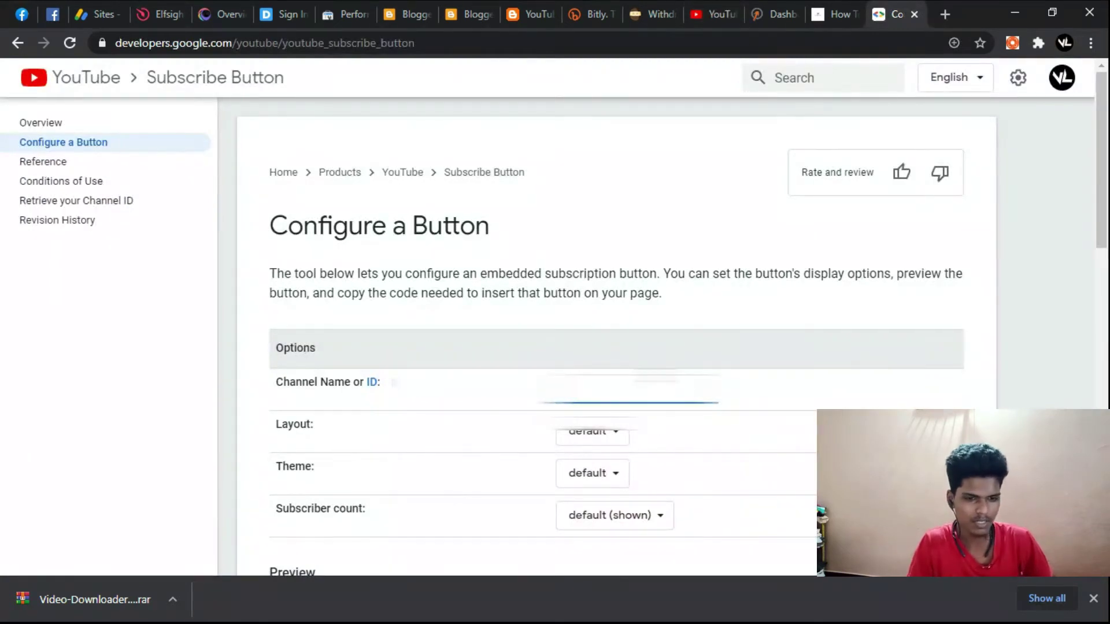
pyautogui.hotkey('ctrl', 'v')
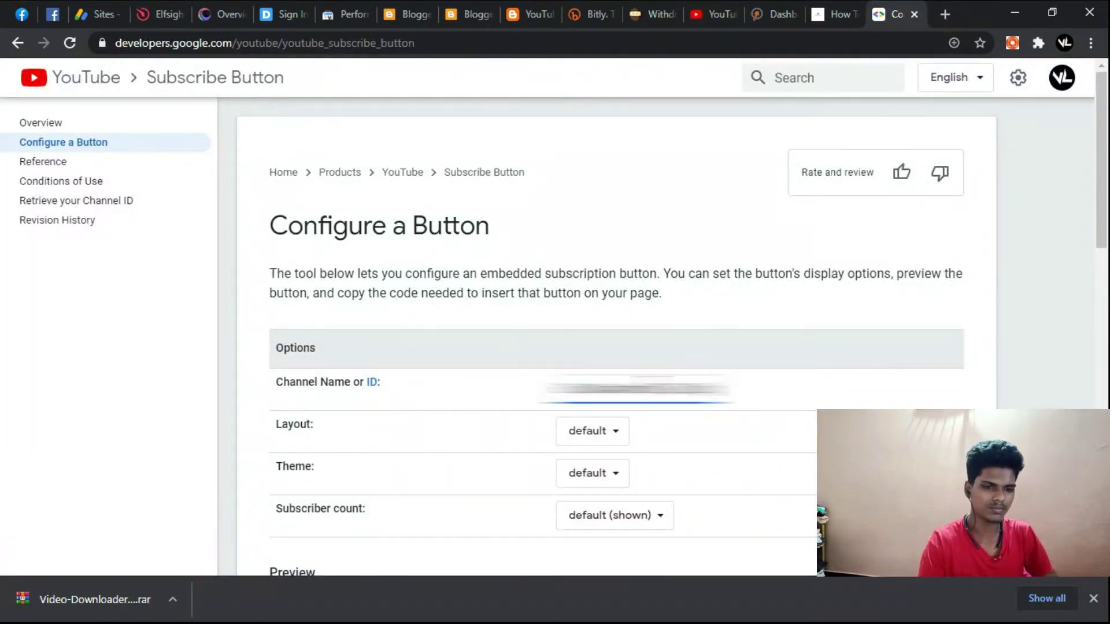
pyautogui.click(589, 438)
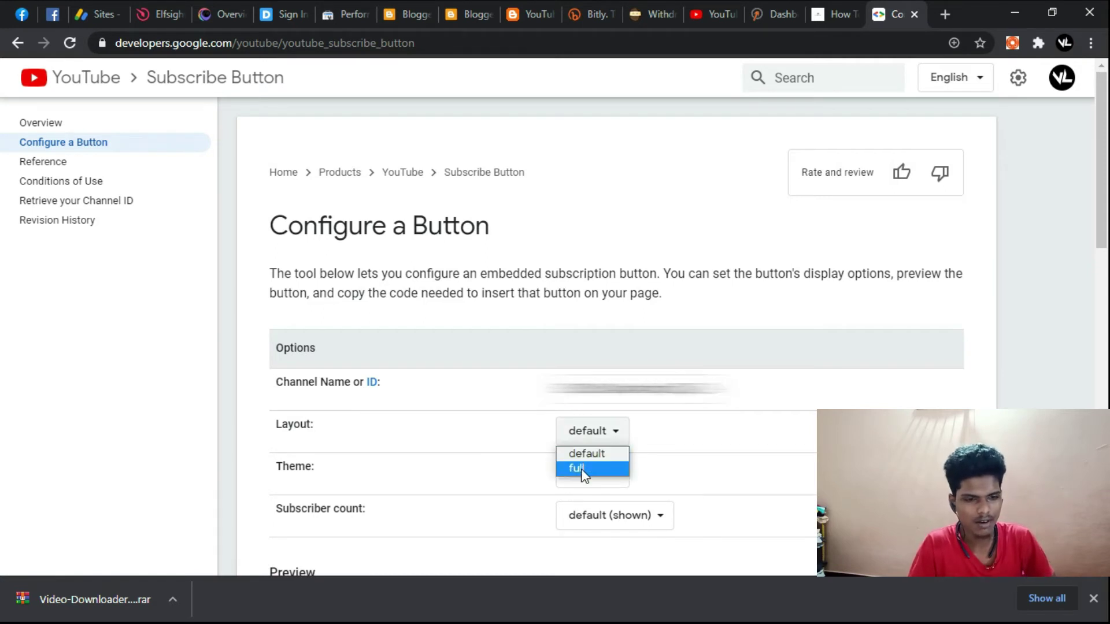
pyautogui.click(583, 471)
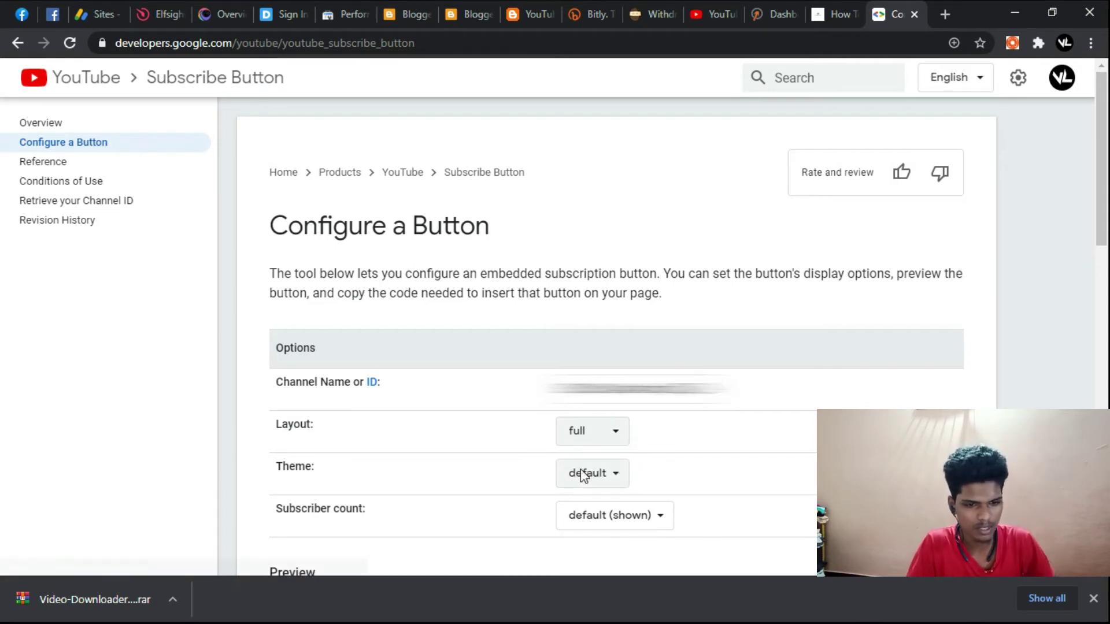
# Choose the default theme for the subscribe button and review its preview and generated code.
pyautogui.click(583, 475)
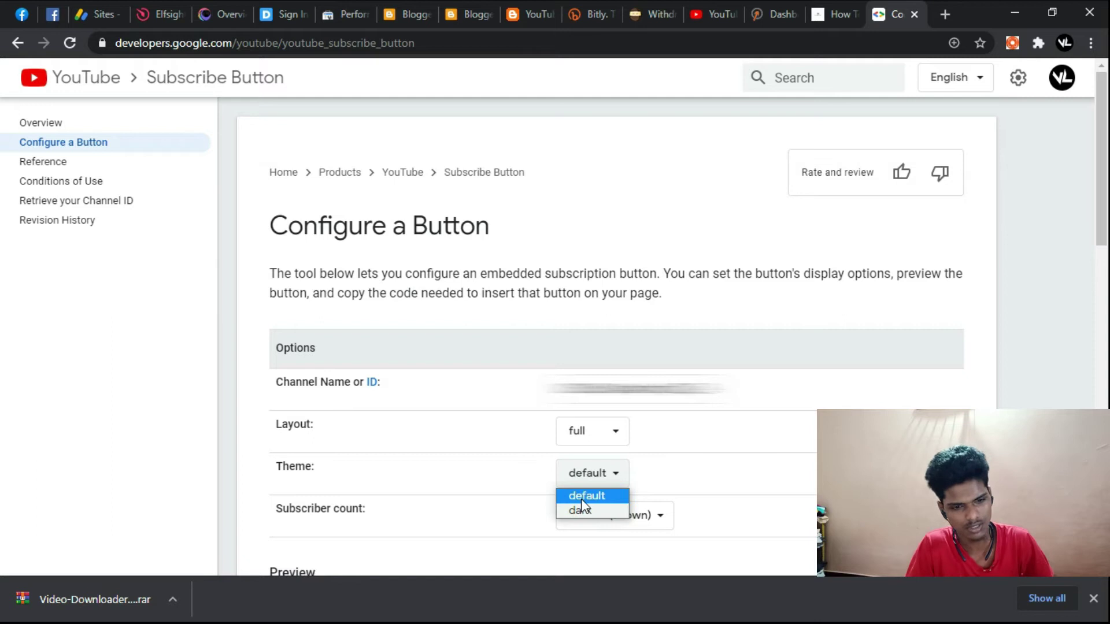
pyautogui.click(583, 500)
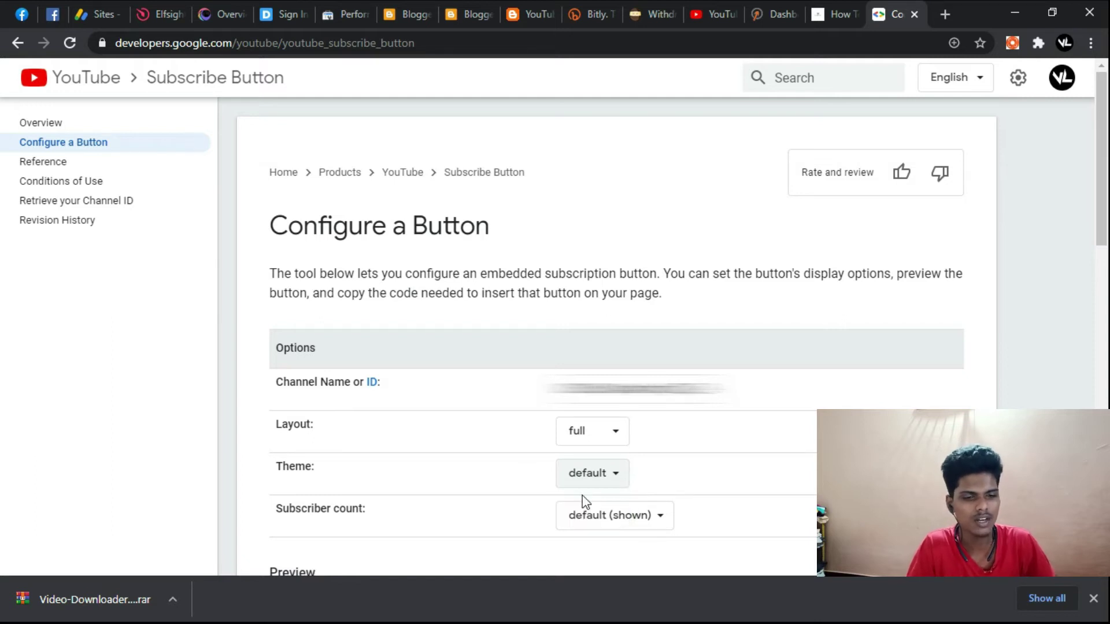
pyautogui.scroll(-7, 599, 508)
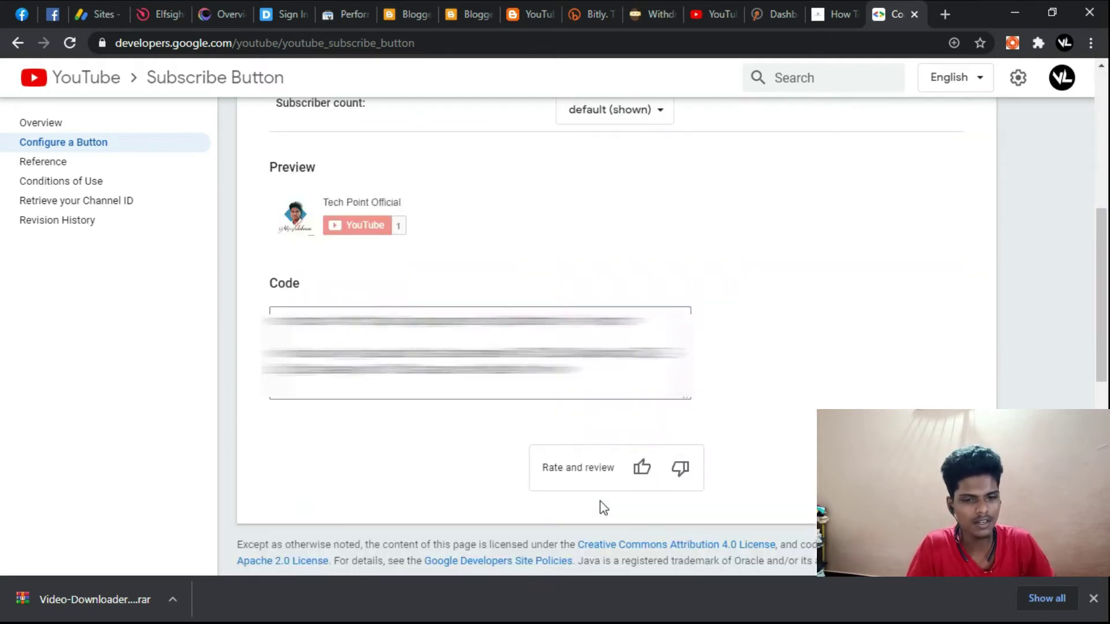
pyautogui.scroll(1, 600, 508)
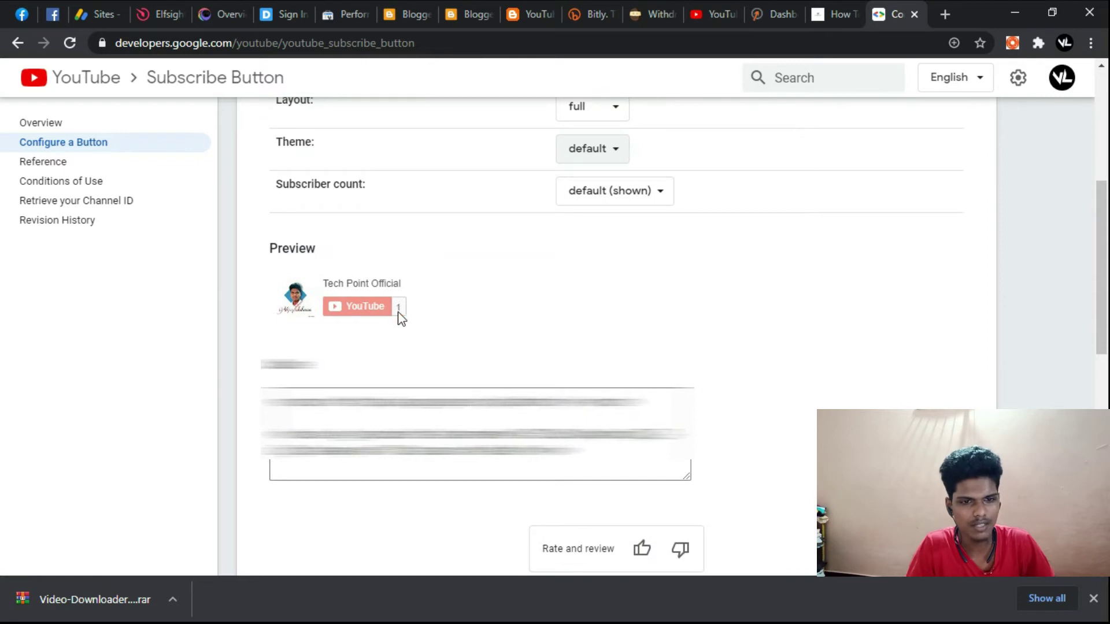
# Try the subscribe button with its subscriber count hidden, and restore the count to default (shown).
pyautogui.click(580, 196)
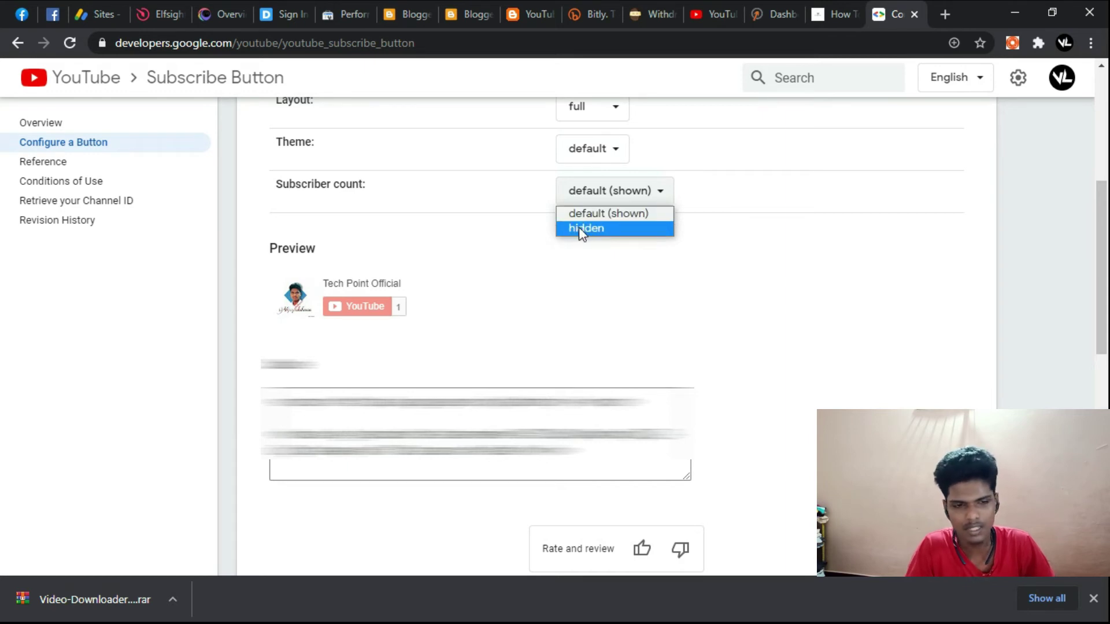
pyautogui.click(581, 229)
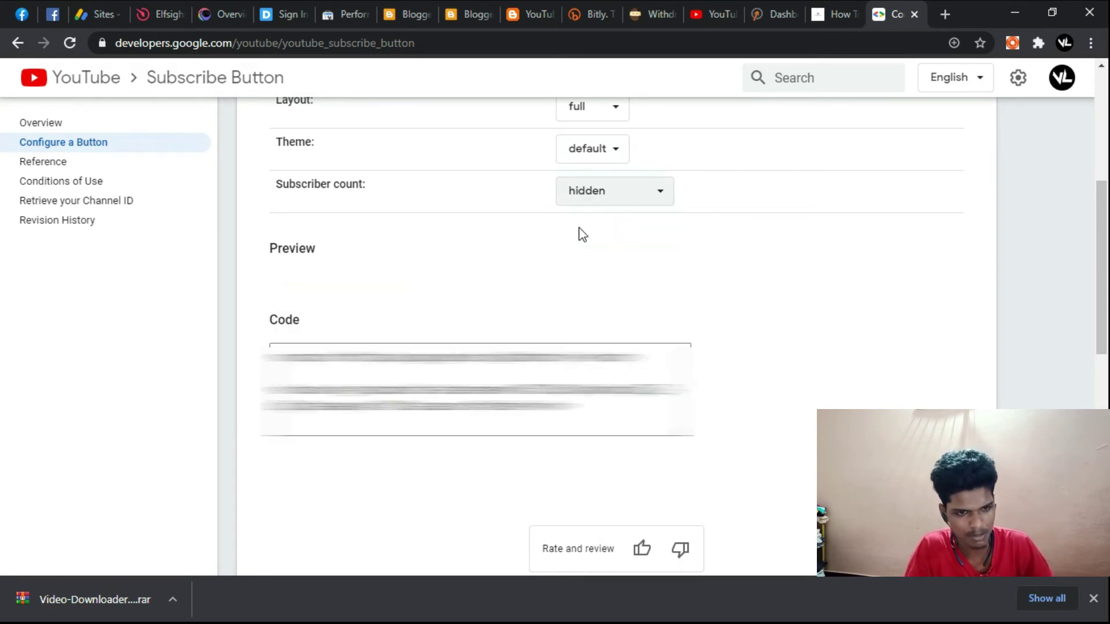
pyautogui.click(665, 192)
pyautogui.click(660, 213)
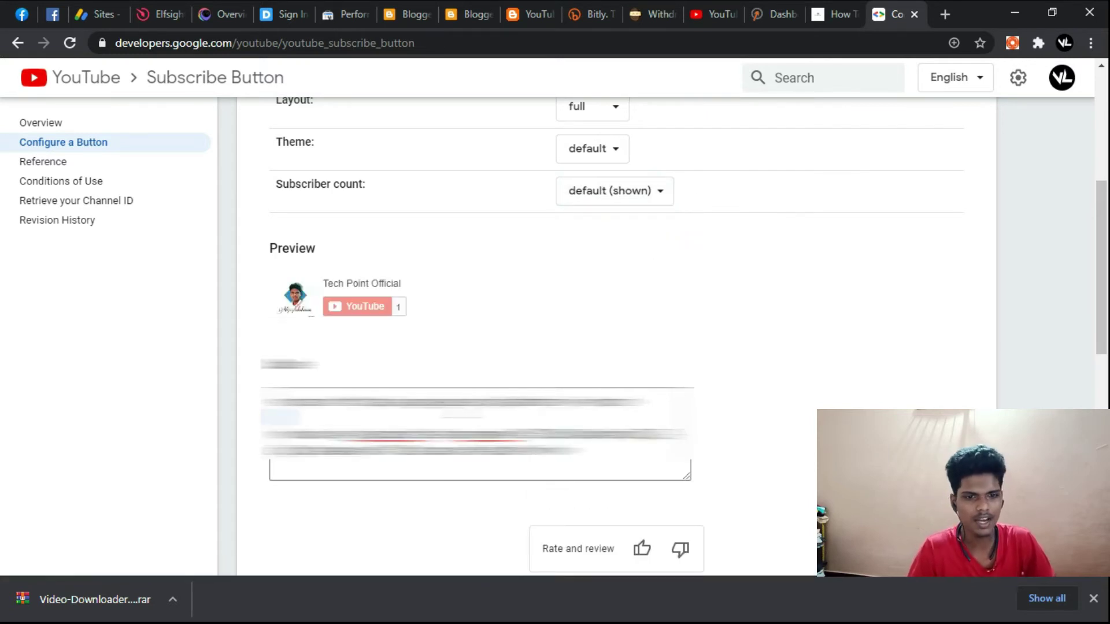
# Copy the whole generated subscribe button code and switch to the Tech Point Official blog in Blogger.
pyautogui.hotkey('ctrl', 'a')
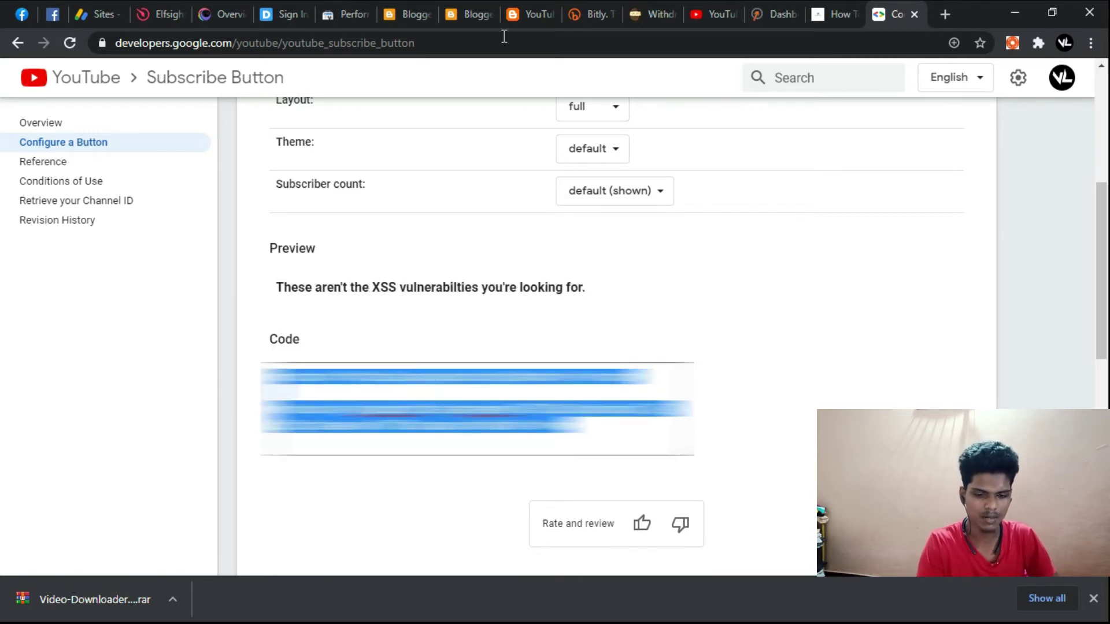
pyautogui.click(461, 8)
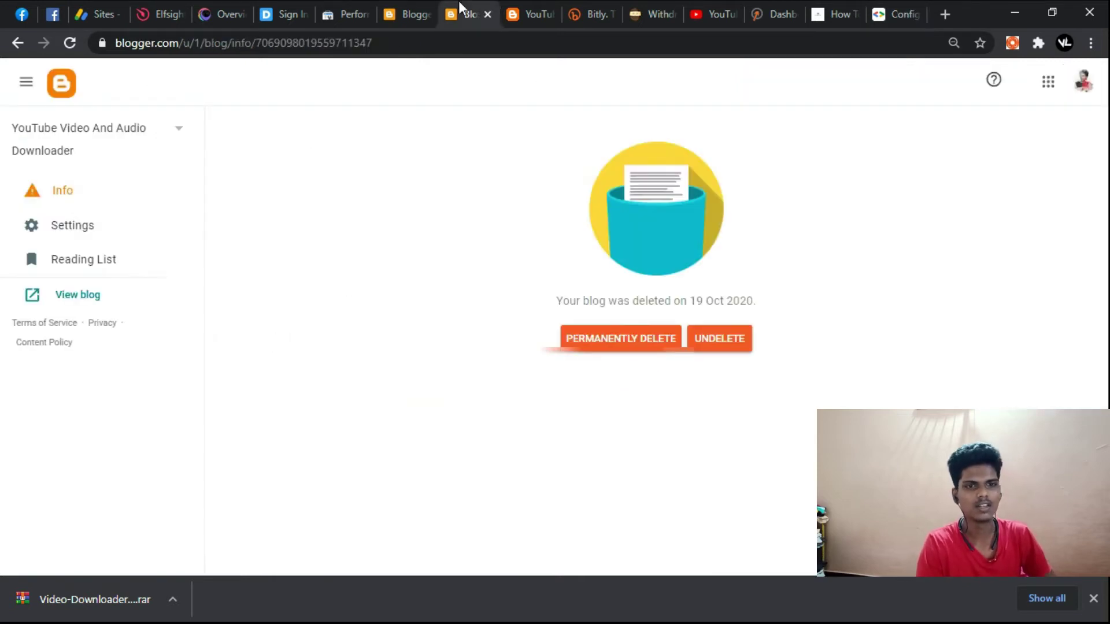
pyautogui.click(425, 9)
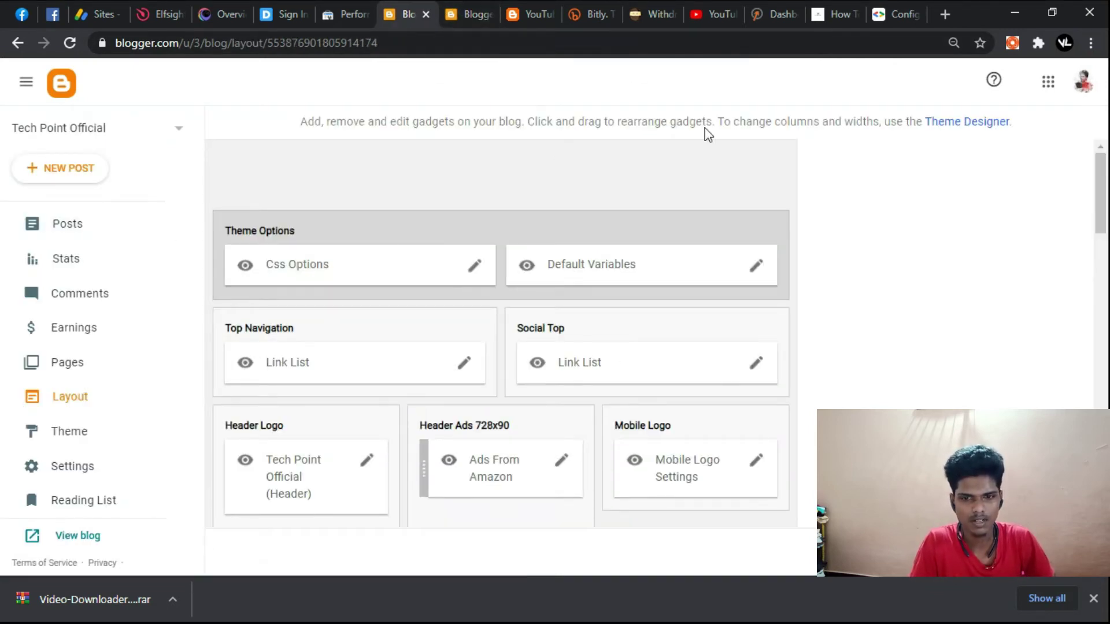
# Examine the subscribe button placed at the end of the published sitemap blog post.
pyautogui.click(853, 10)
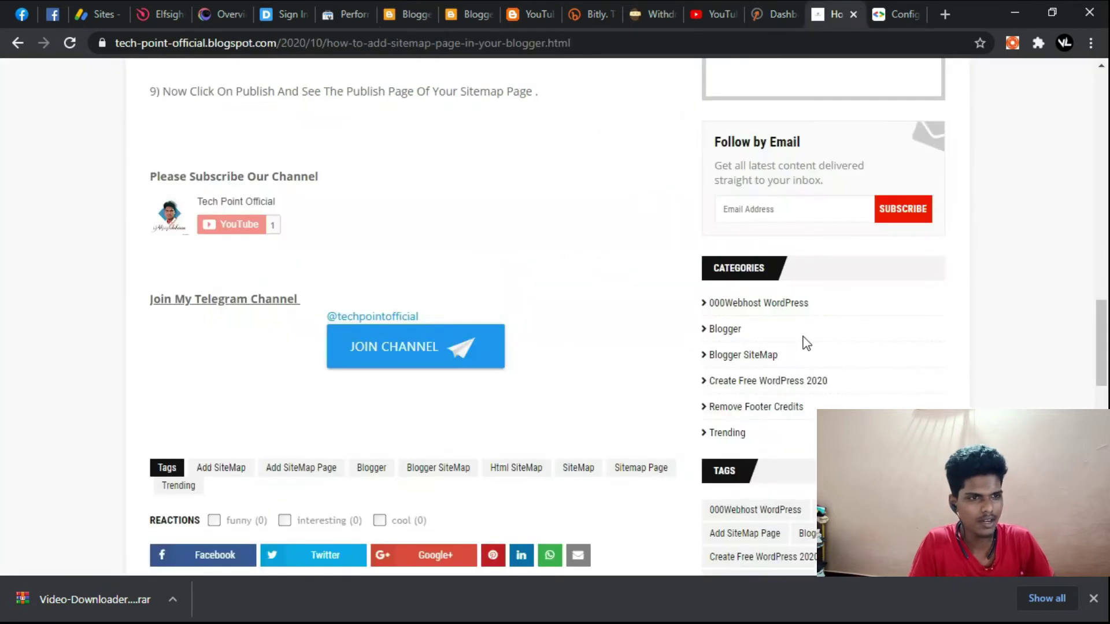
pyautogui.scroll(1, 586, 353)
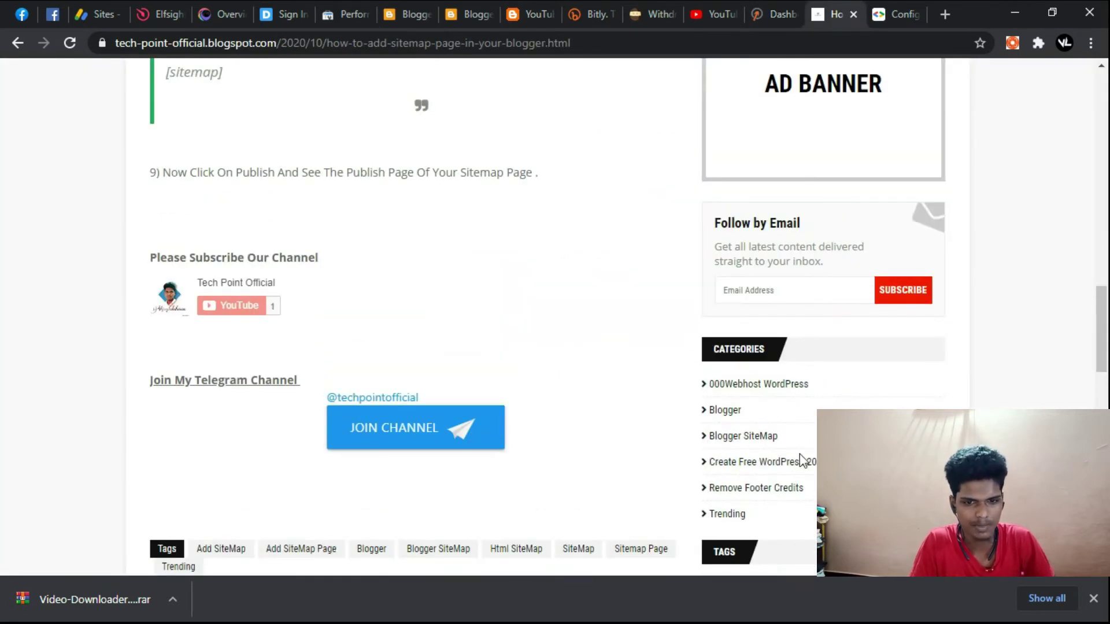
pyautogui.scroll(10, 798, 405)
pyautogui.scroll(-5, 792, 359)
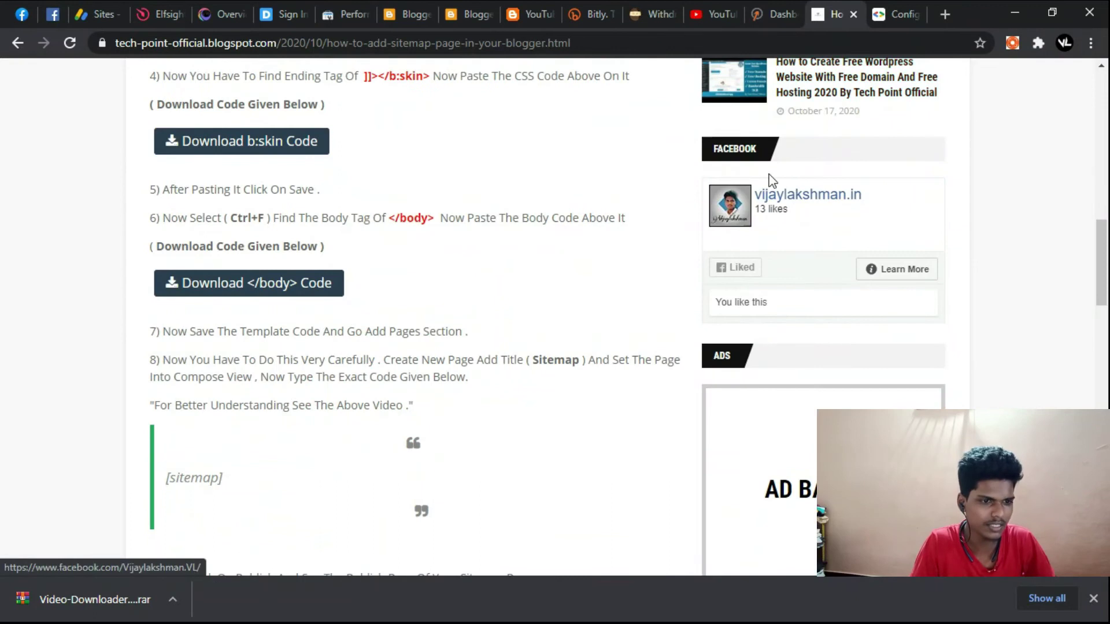
pyautogui.scroll(-8, 776, 470)
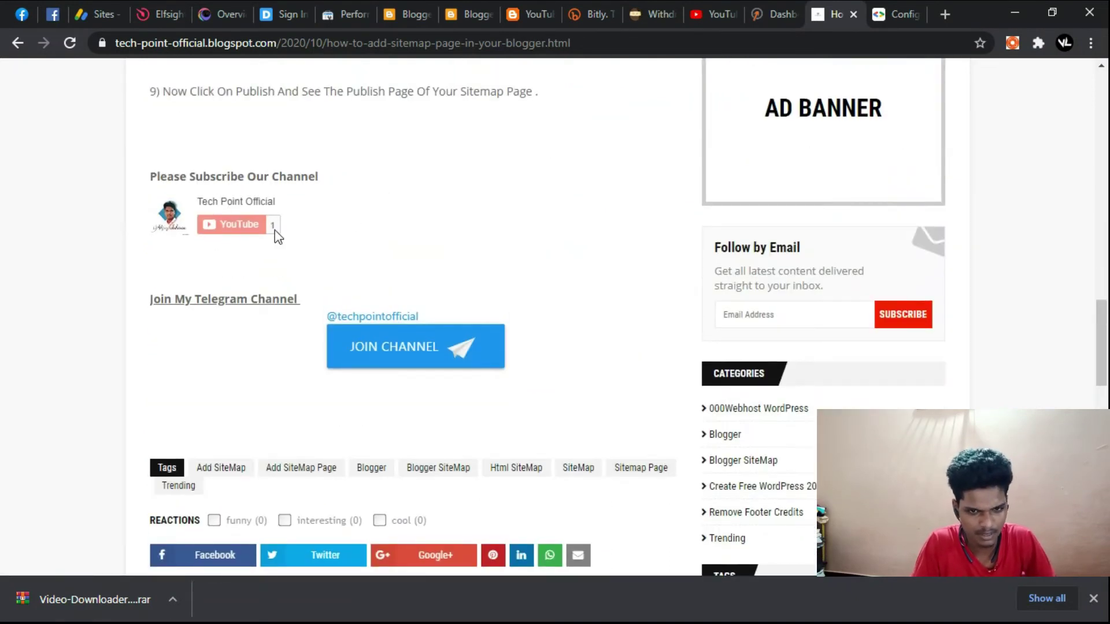
# Return to Blogger and create a new post in the Tech Point Official blog.
pyautogui.click(412, 14)
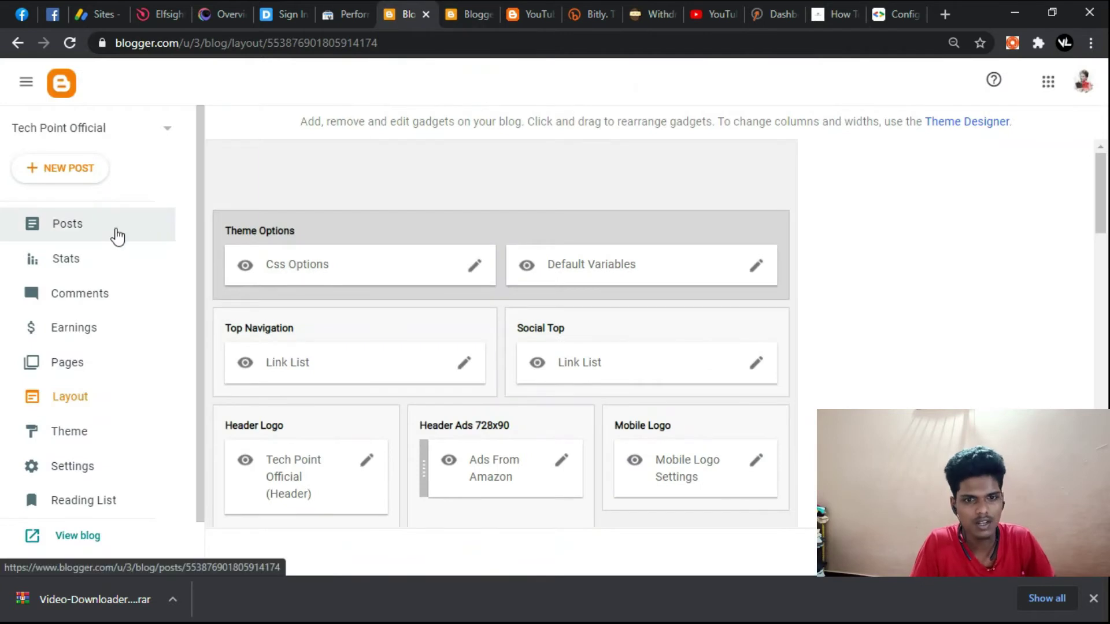
pyautogui.click(118, 236)
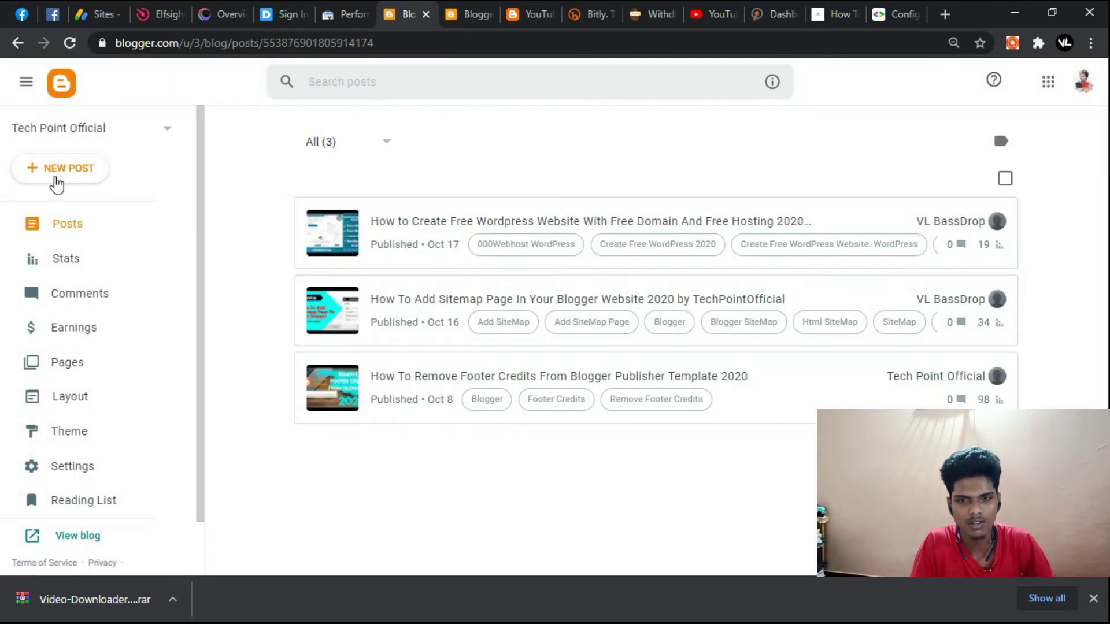
pyautogui.click(56, 184)
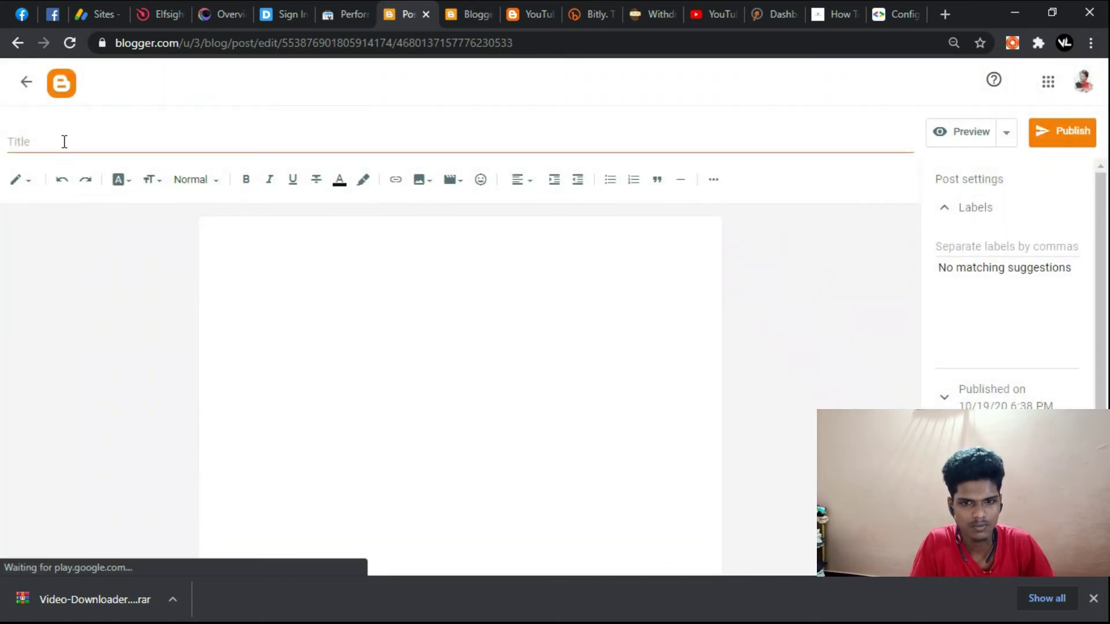
# Title the post "YouTube Subscribe Button", correcting the misspelled words with the spelling suggestions.
pyautogui.click(64, 141)
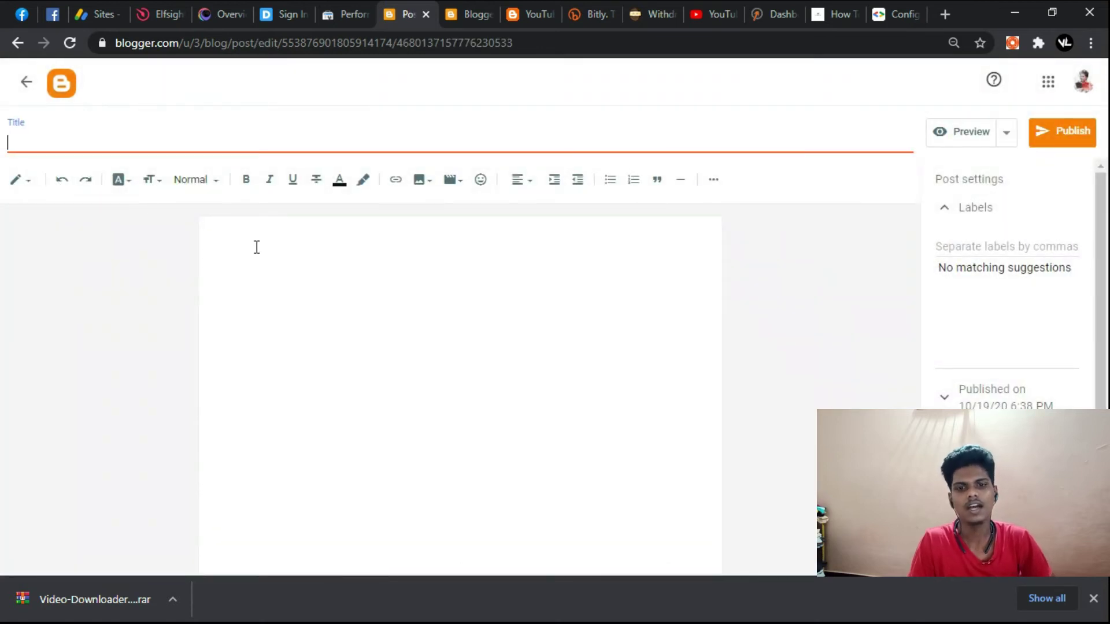
pyautogui.write('YOutube Subscribe Buttonn')
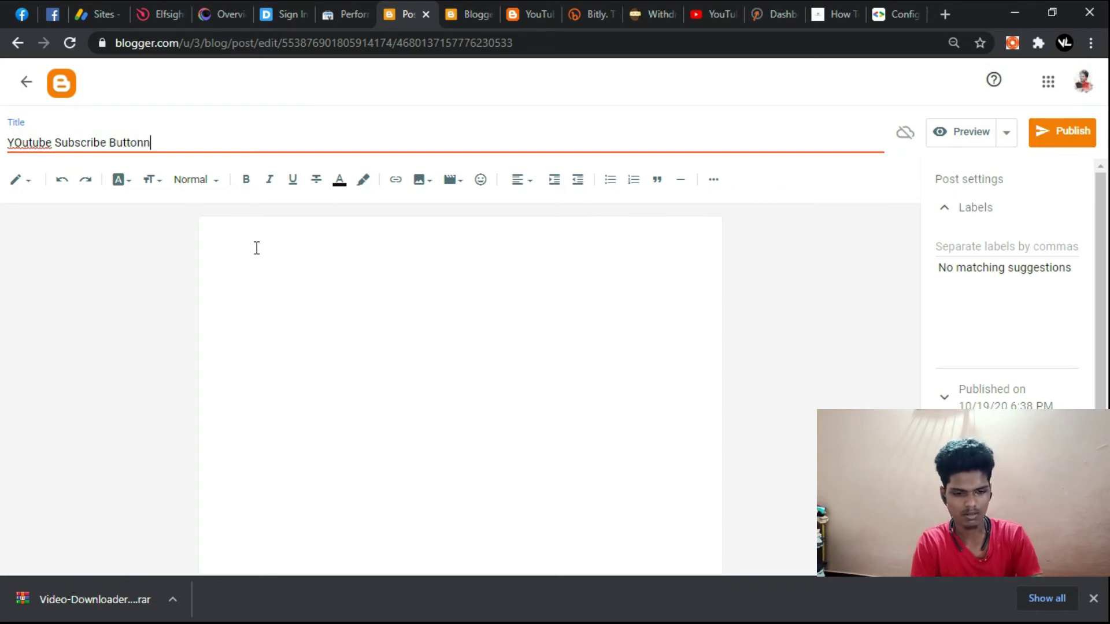
pyautogui.doubleClick(35, 143)
pyautogui.rightClick(35, 143)
pyautogui.click(144, 152)
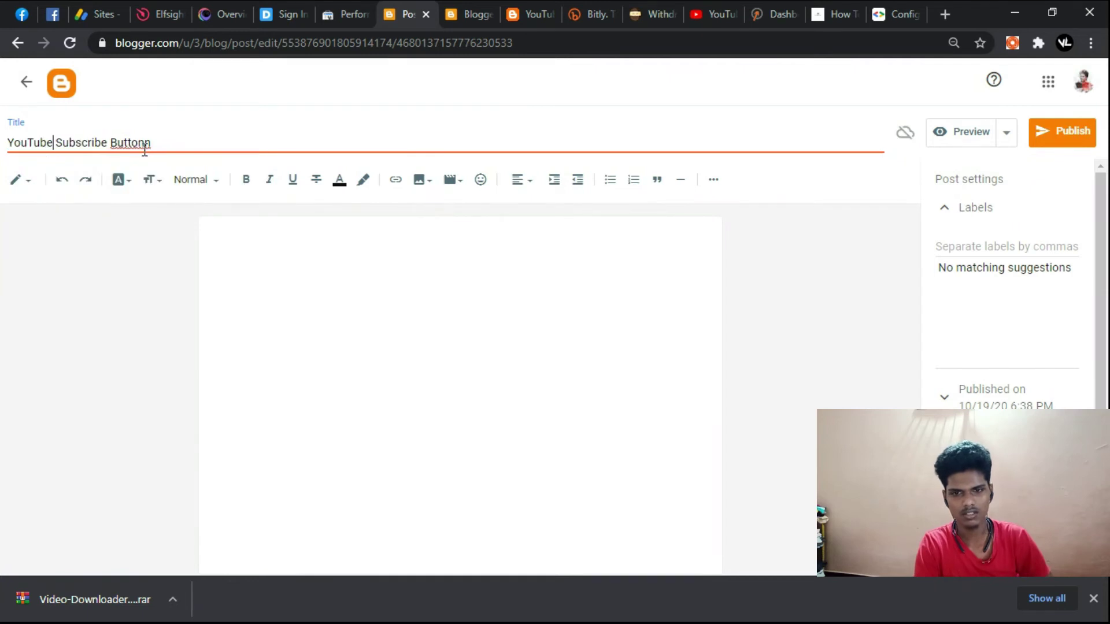
pyautogui.rightClick(144, 145)
pyautogui.click(155, 160)
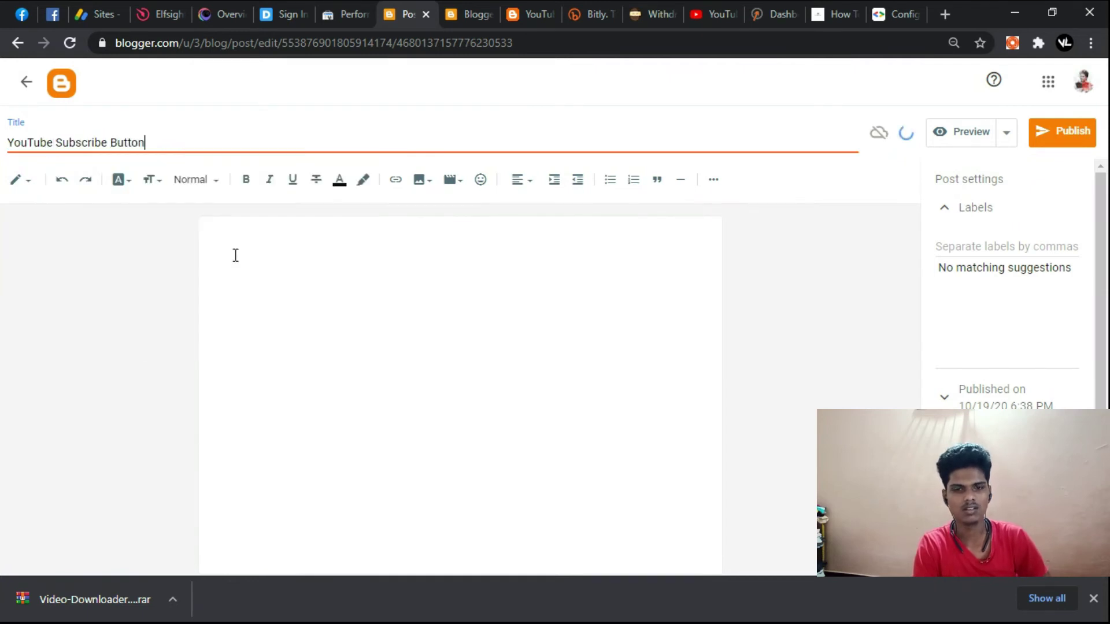
# Replace the post's default HTML with the copied subscribe button code and return to compose view.
pyautogui.click(235, 252)
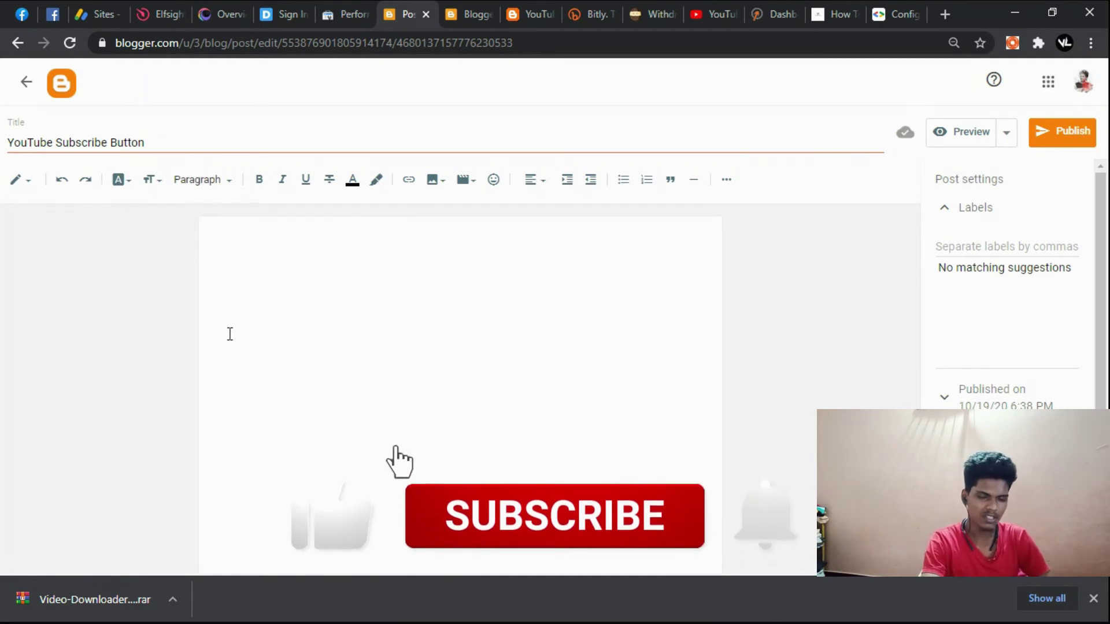
pyautogui.click(17, 179)
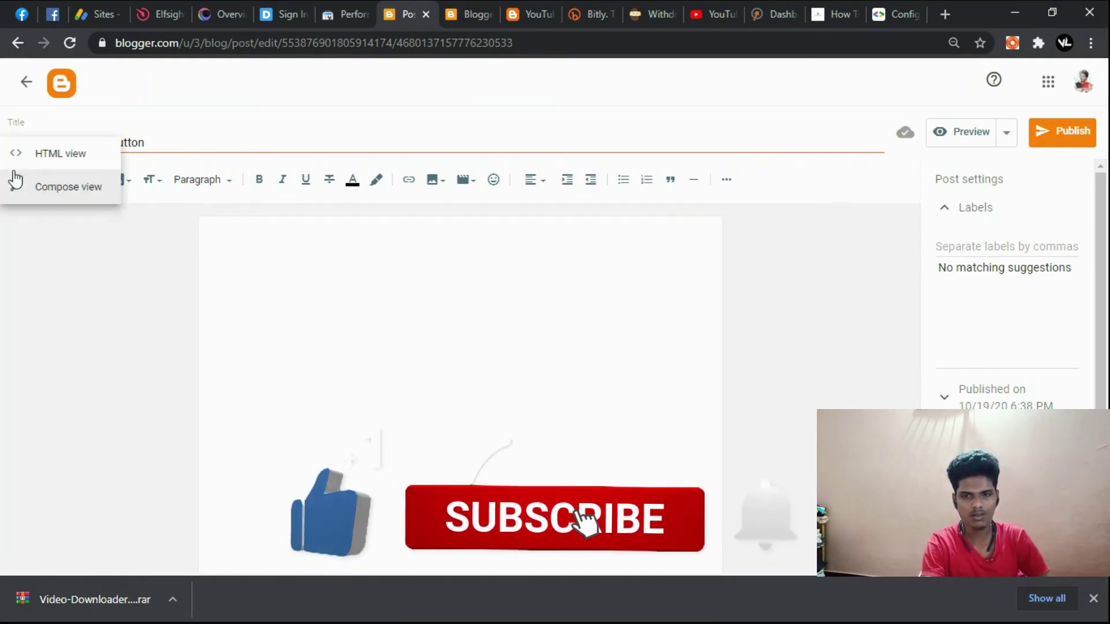
pyautogui.click(62, 159)
pyautogui.hotkey('ctrl', 'a')
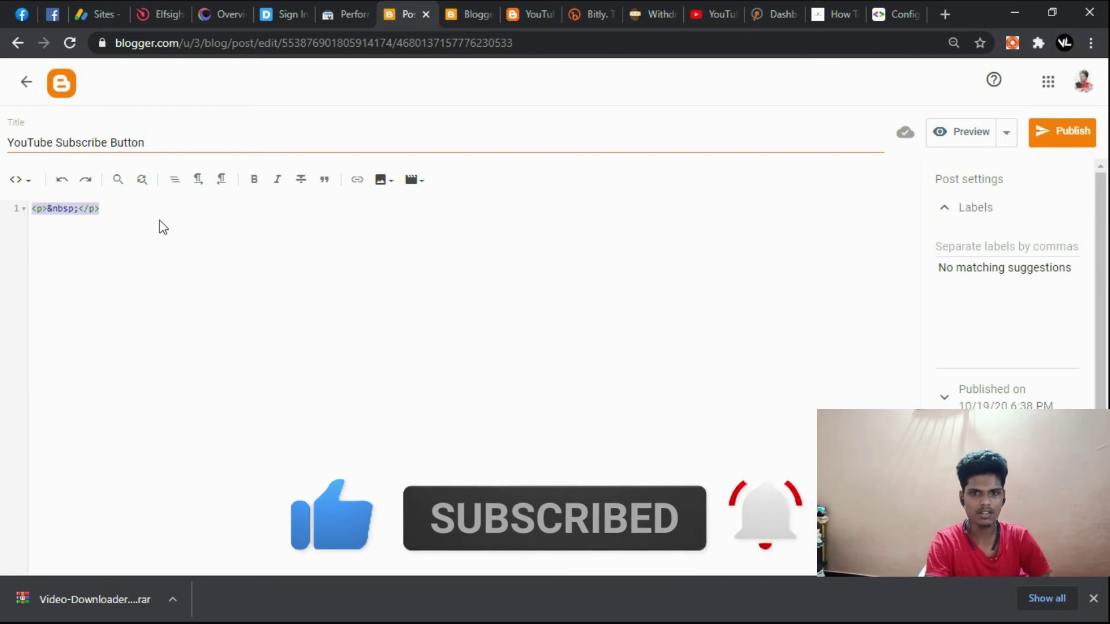
pyautogui.hotkey('ctrl', 'v')
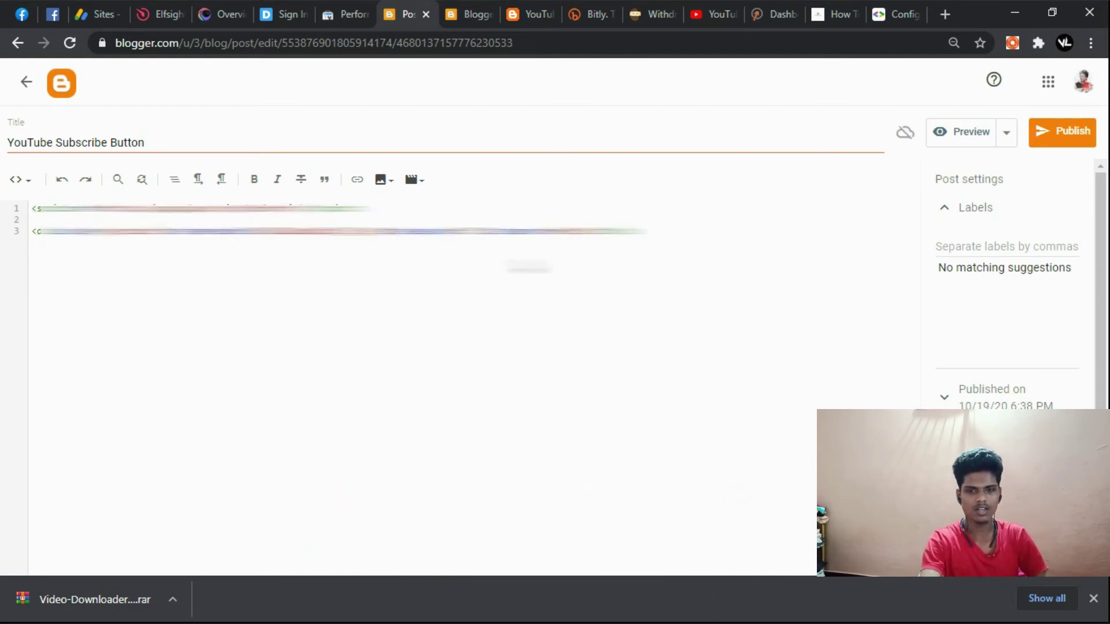
pyautogui.click(17, 180)
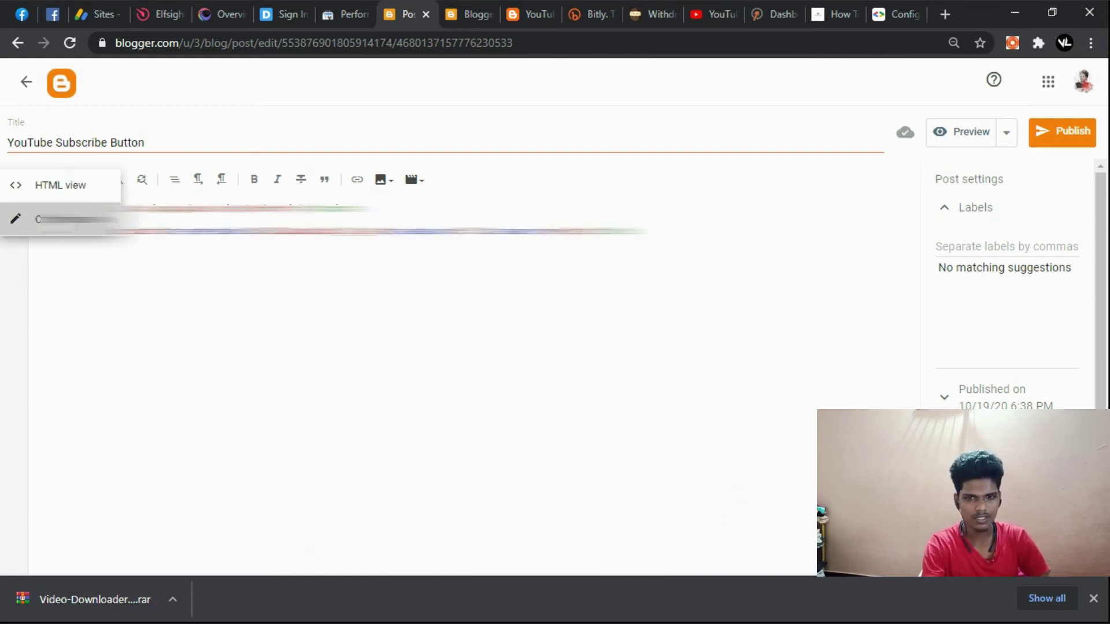
pyautogui.click(23, 219)
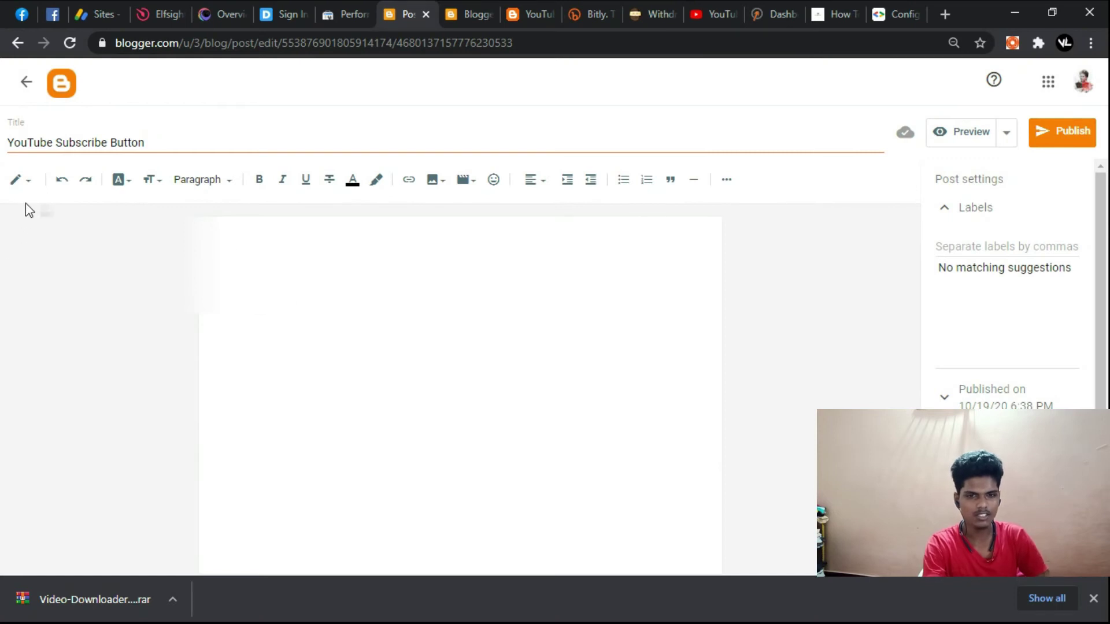
# Add three line breaks at the beginning of the post's HTML and switch back to compose view.
pyautogui.click(18, 180)
pyautogui.click(58, 152)
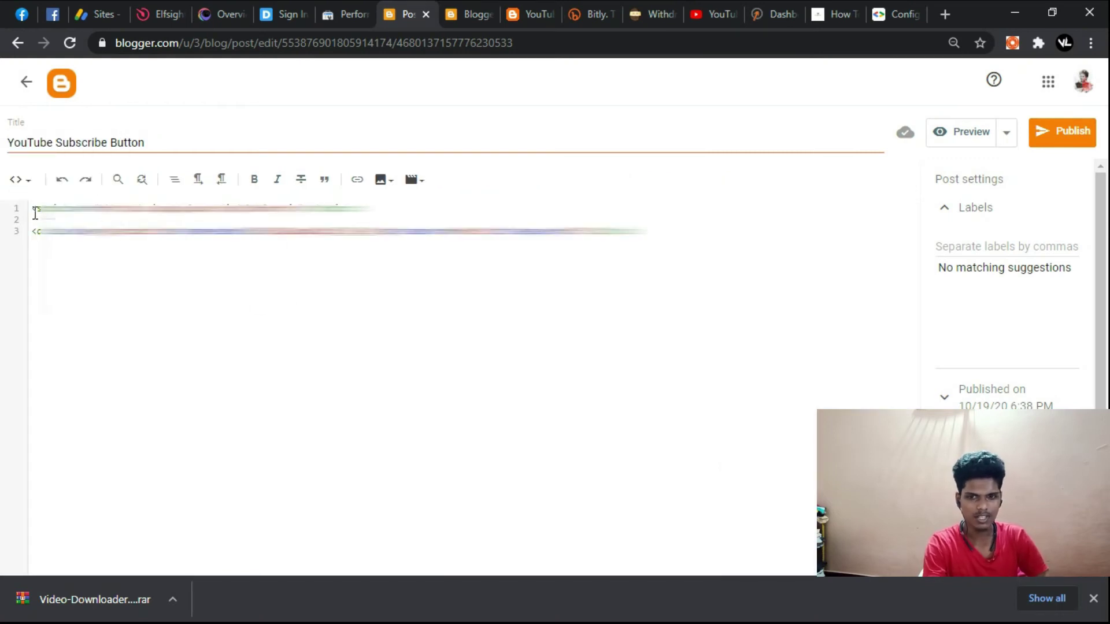
pyautogui.press('Return')
pyautogui.press('Return')
pyautogui.press('Return')
pyautogui.click(18, 181)
pyautogui.click(38, 219)
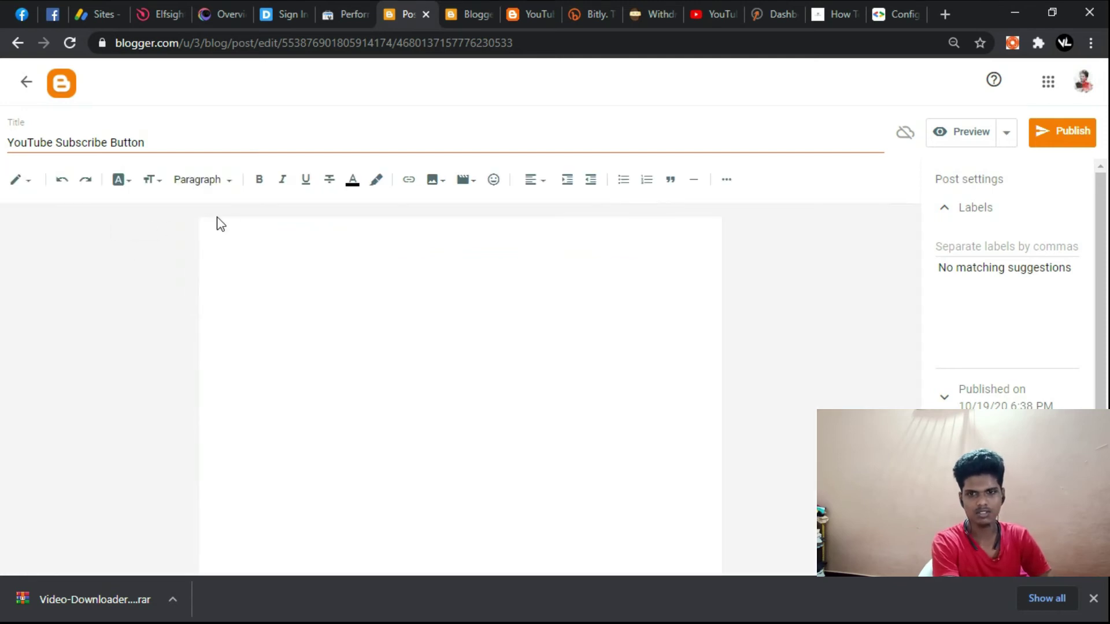
# Enter "Please Subscribe" in the post body and publish the post, confirming the publication.
pyautogui.write('Please Subsc')
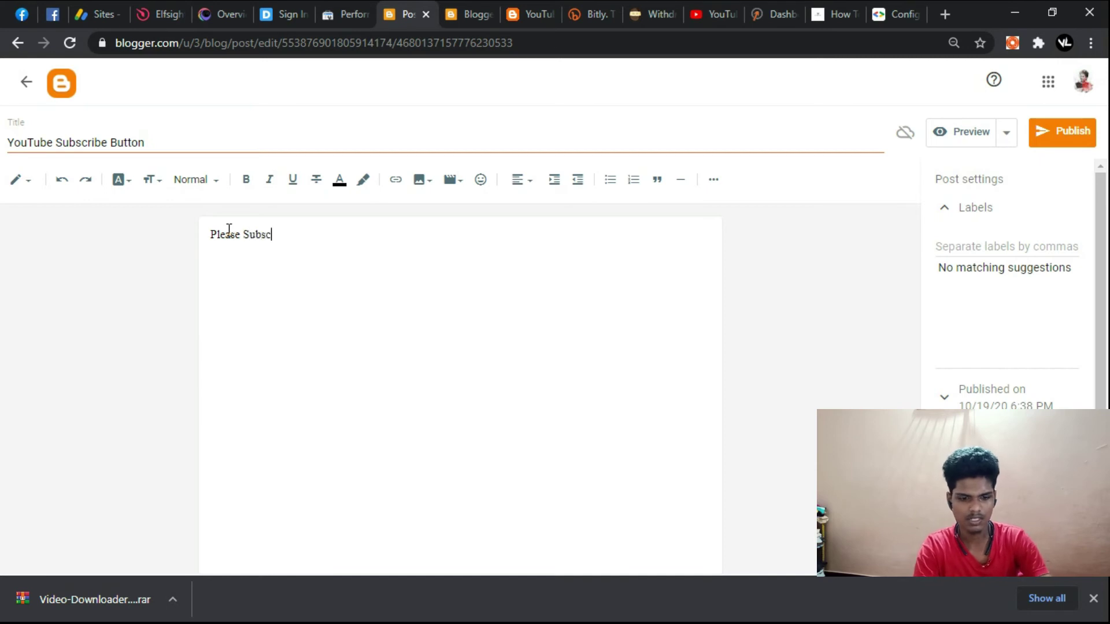
pyautogui.write('ribe')
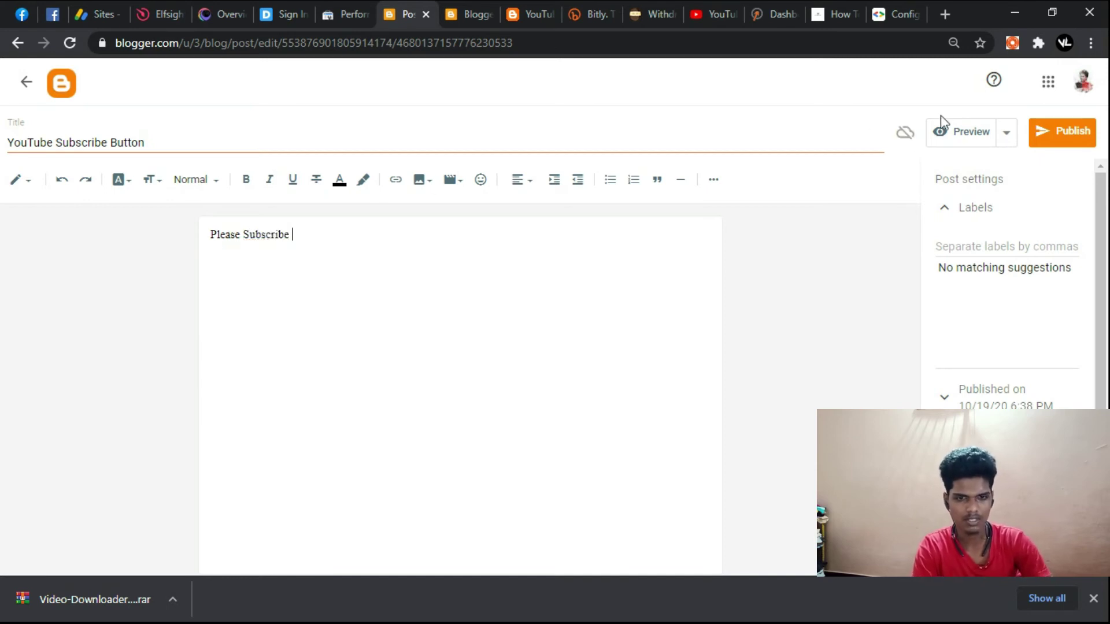
pyautogui.click(1069, 137)
pyautogui.click(623, 349)
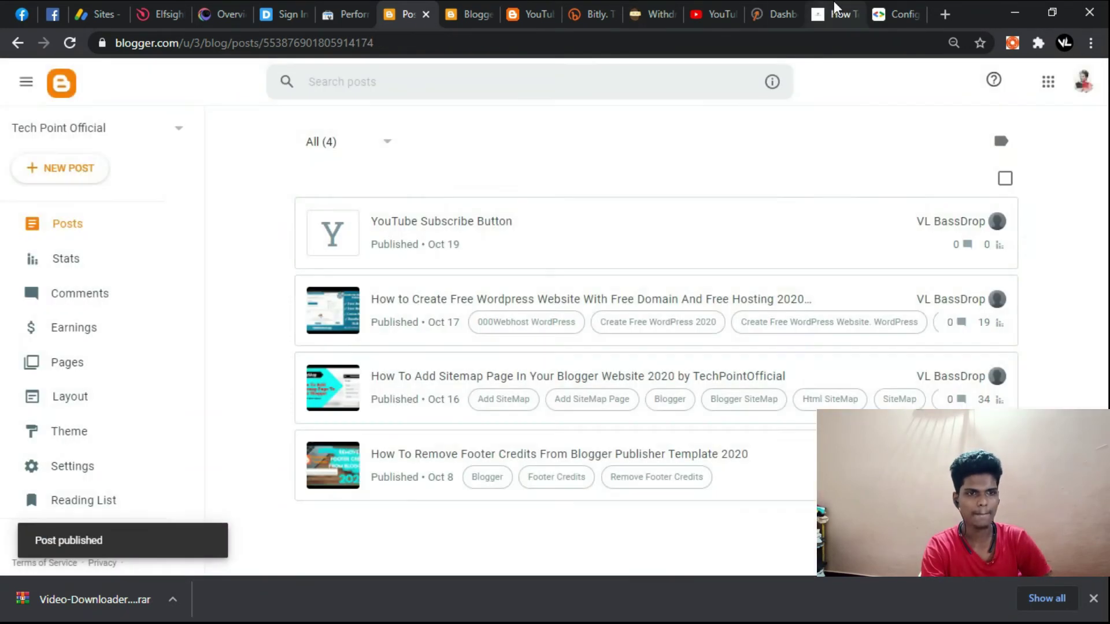
# Open the published YouTube Subscribe Button post from the blog's home page to check the embedded button.
pyautogui.click(836, 8)
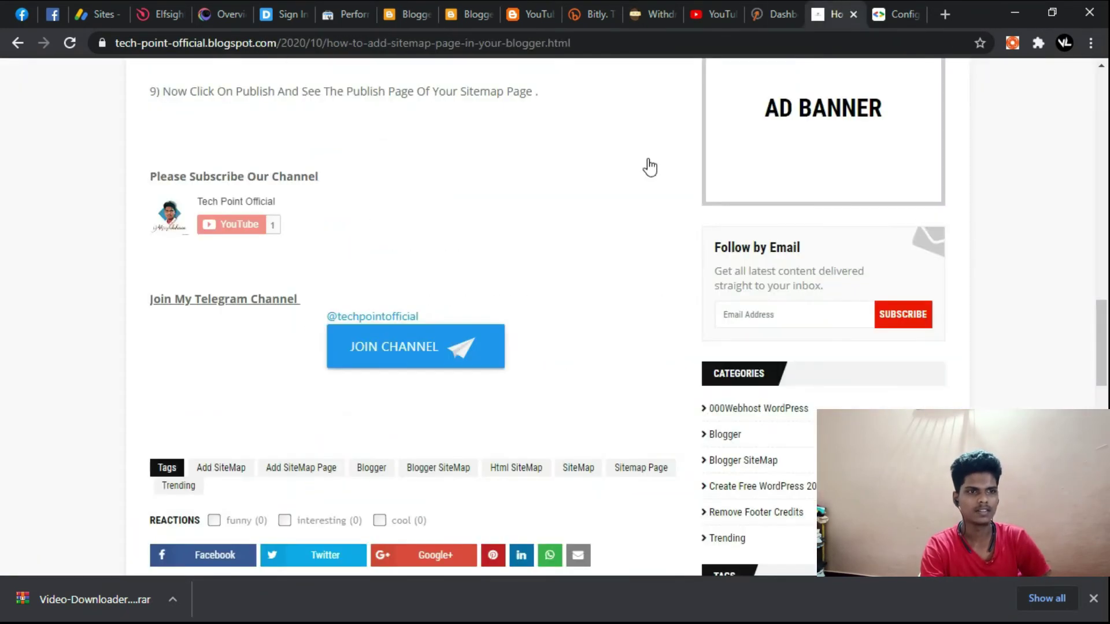
pyautogui.click(68, 44)
pyautogui.scroll(20, 234, 173)
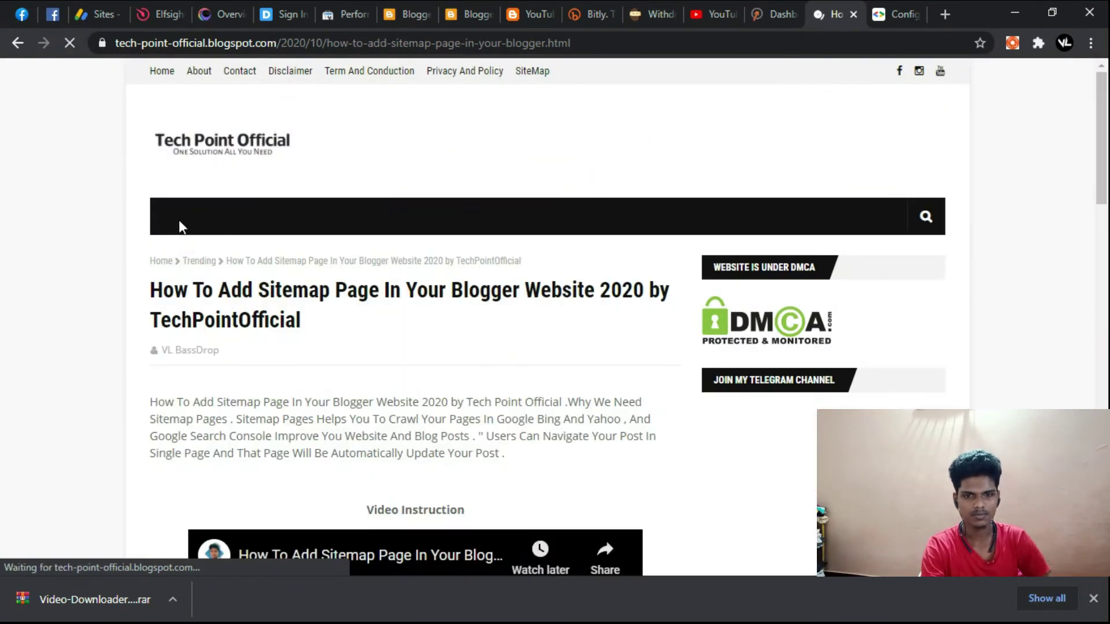
pyautogui.click(183, 230)
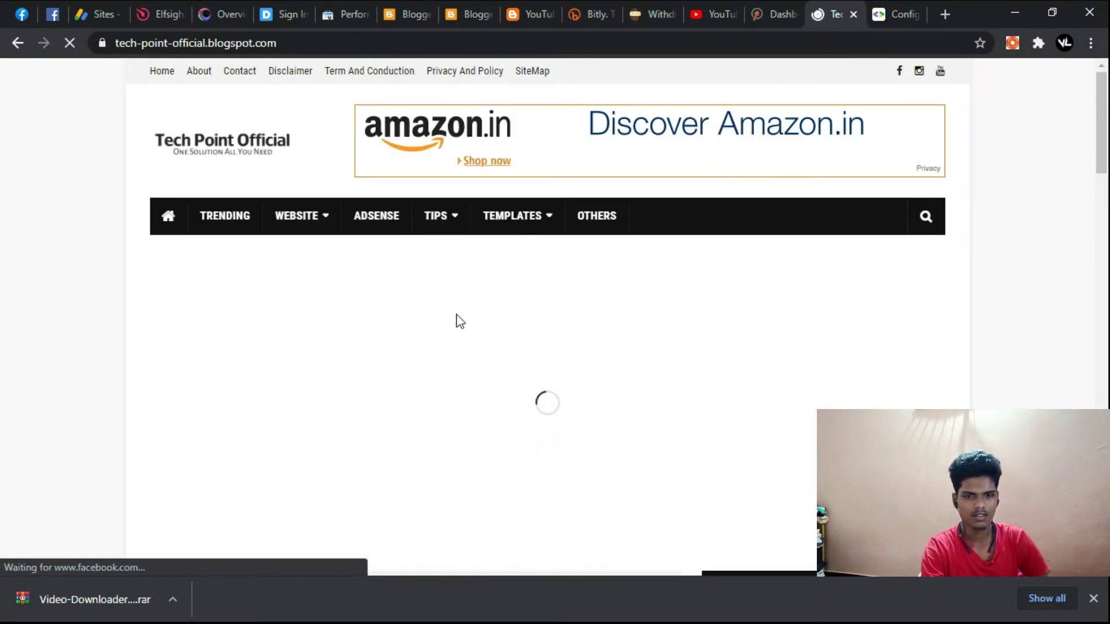
pyautogui.scroll(-5, 459, 320)
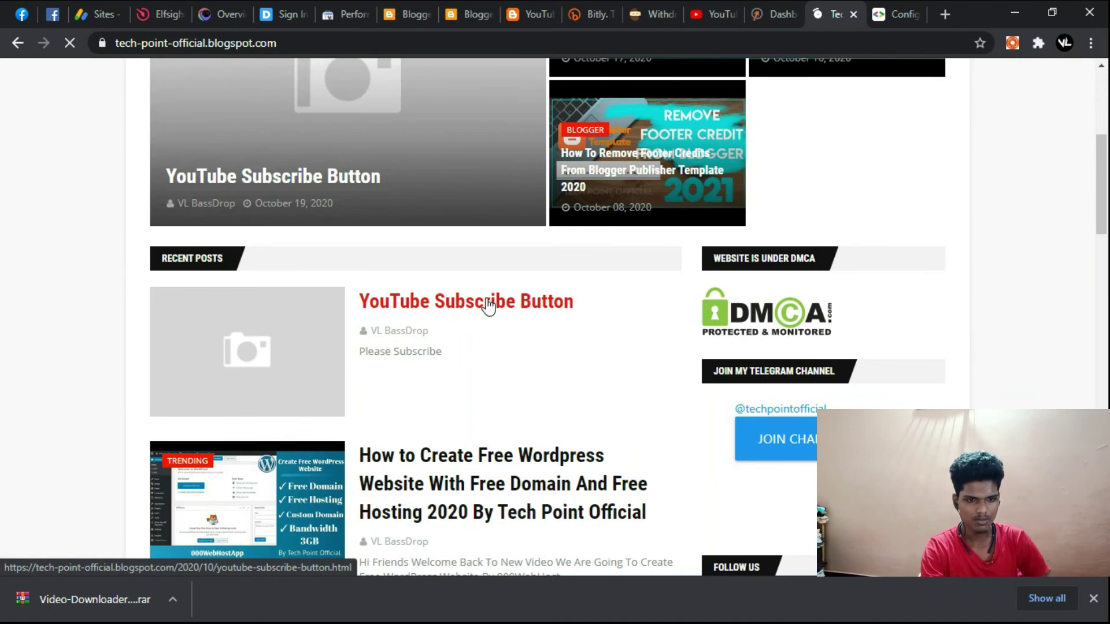
pyautogui.click(487, 303)
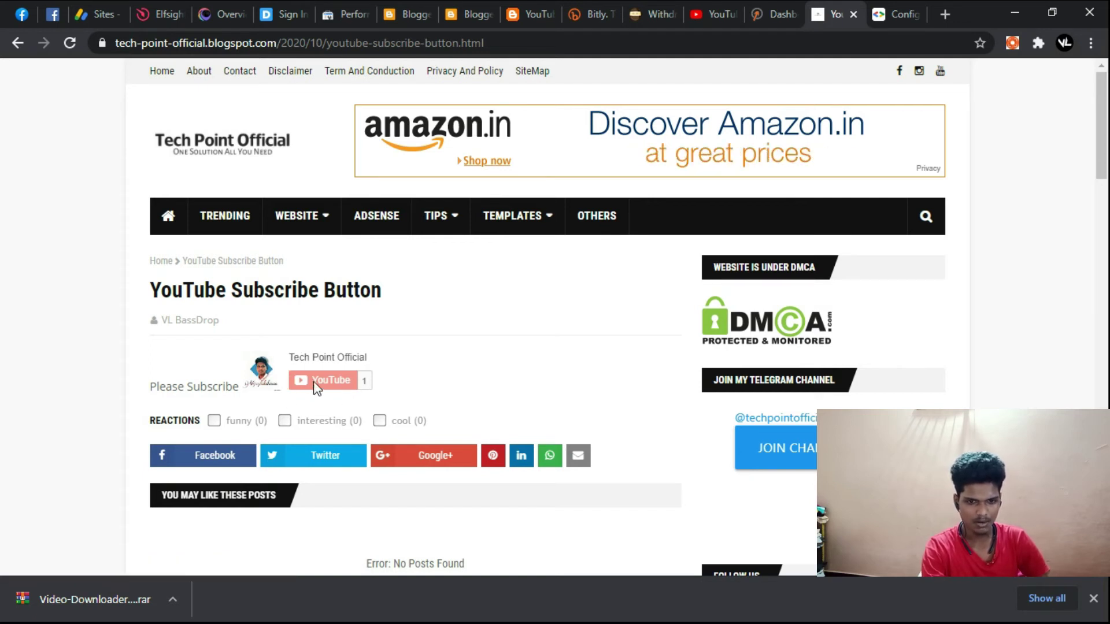
pyautogui.click(714, 14)
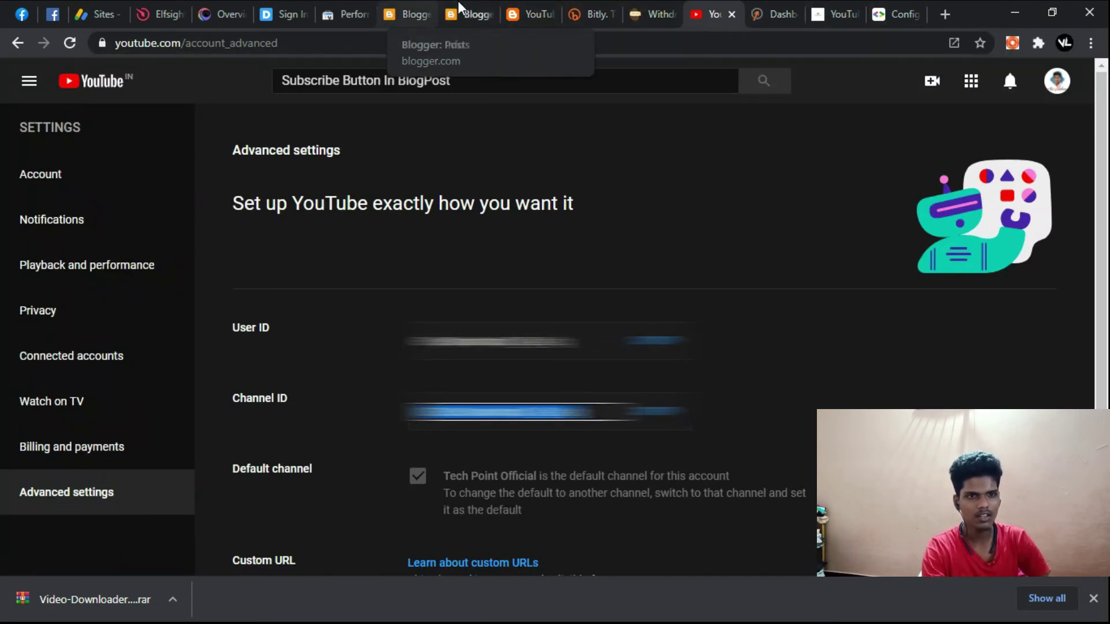
pyautogui.click(516, 9)
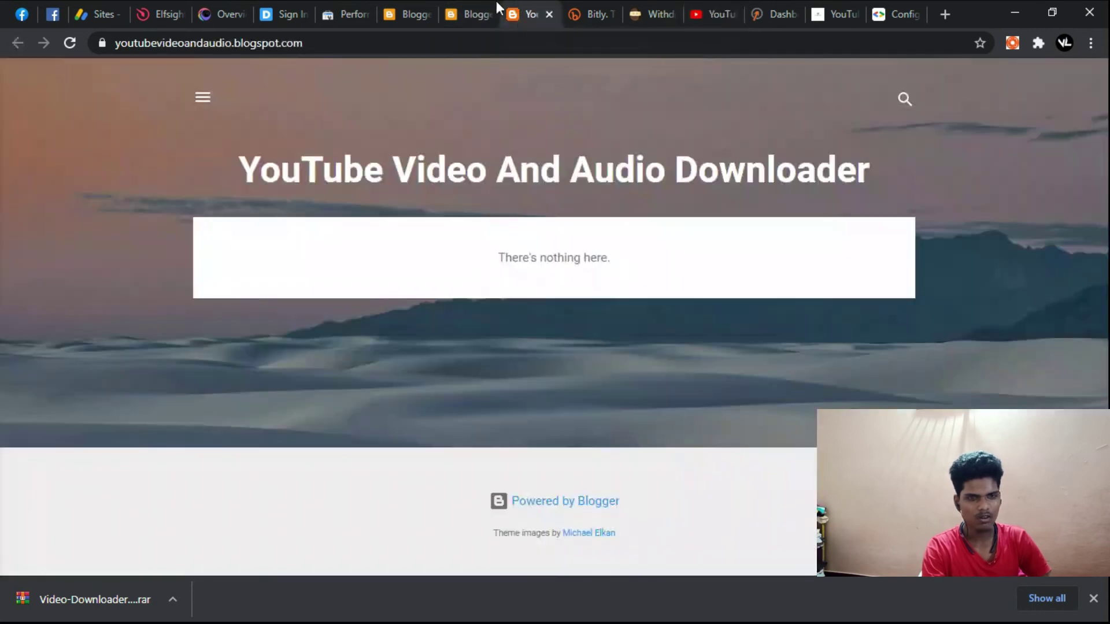
# Return to the live YouTube Subscribe Button post and review the embedded button and the blog's sidebar.
pyautogui.click(482, 8)
pyautogui.click(414, 8)
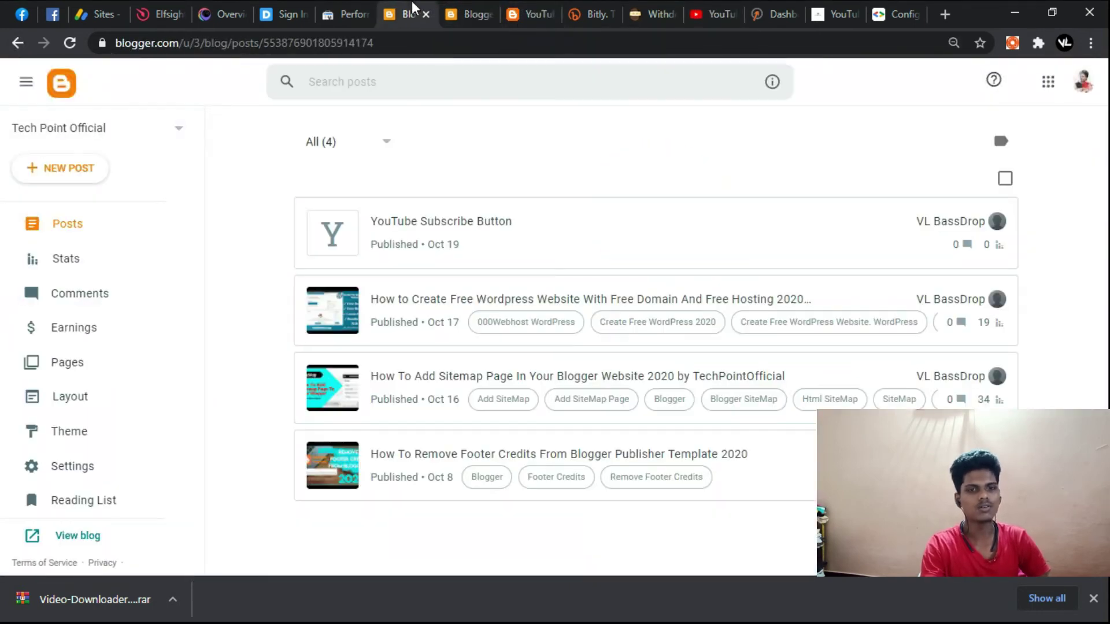
pyautogui.click(838, 12)
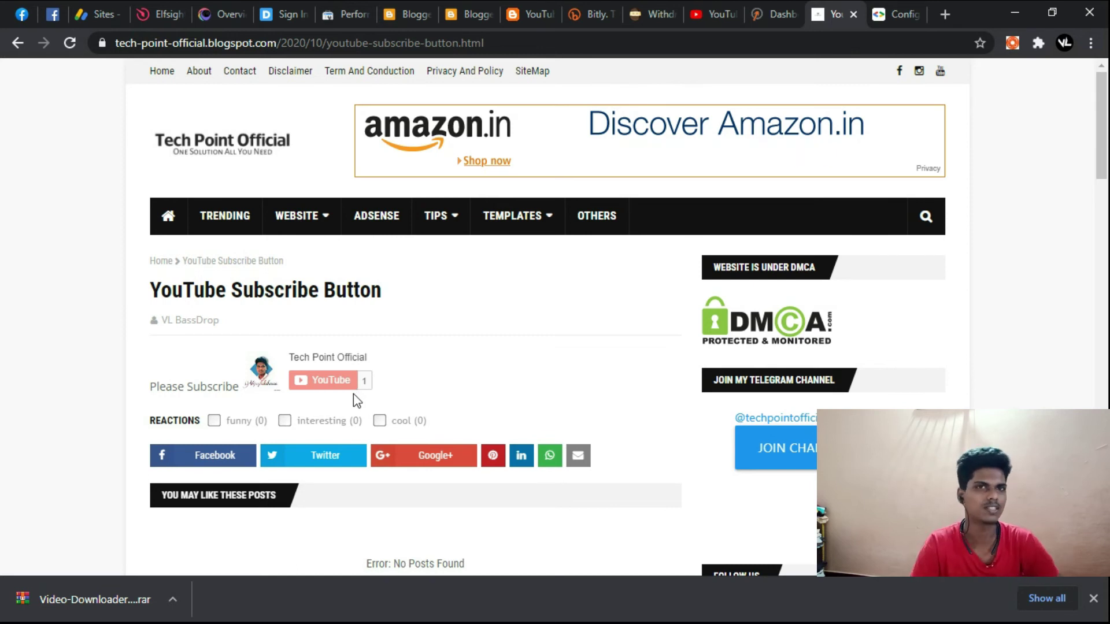
pyautogui.scroll(-5, 829, 397)
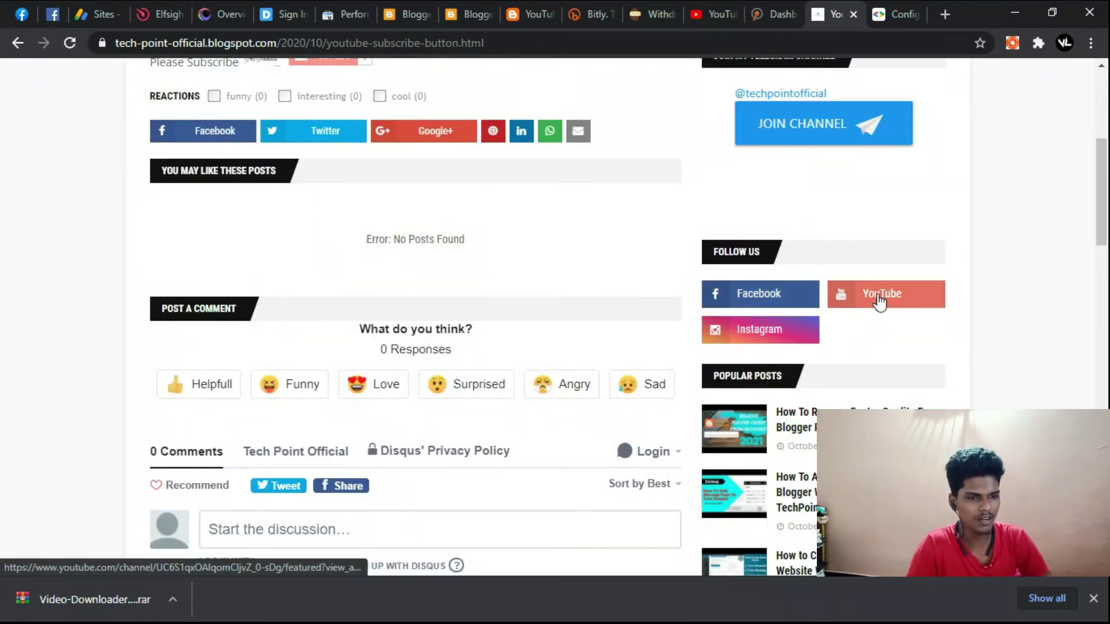
pyautogui.scroll(5, 500, 292)
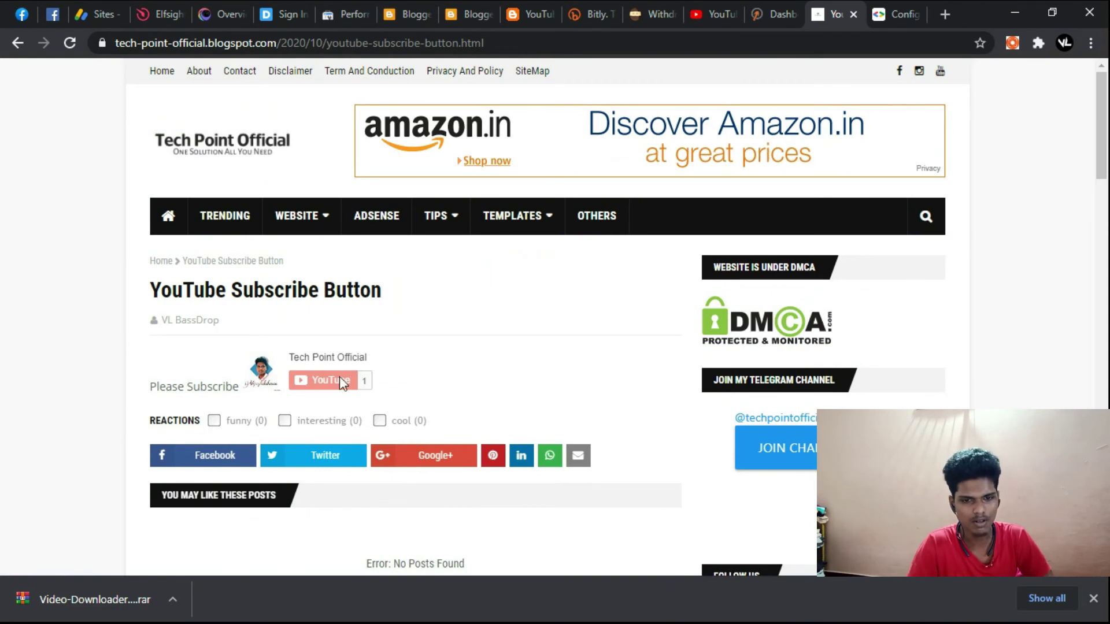
pyautogui.scroll(-6, 508, 248)
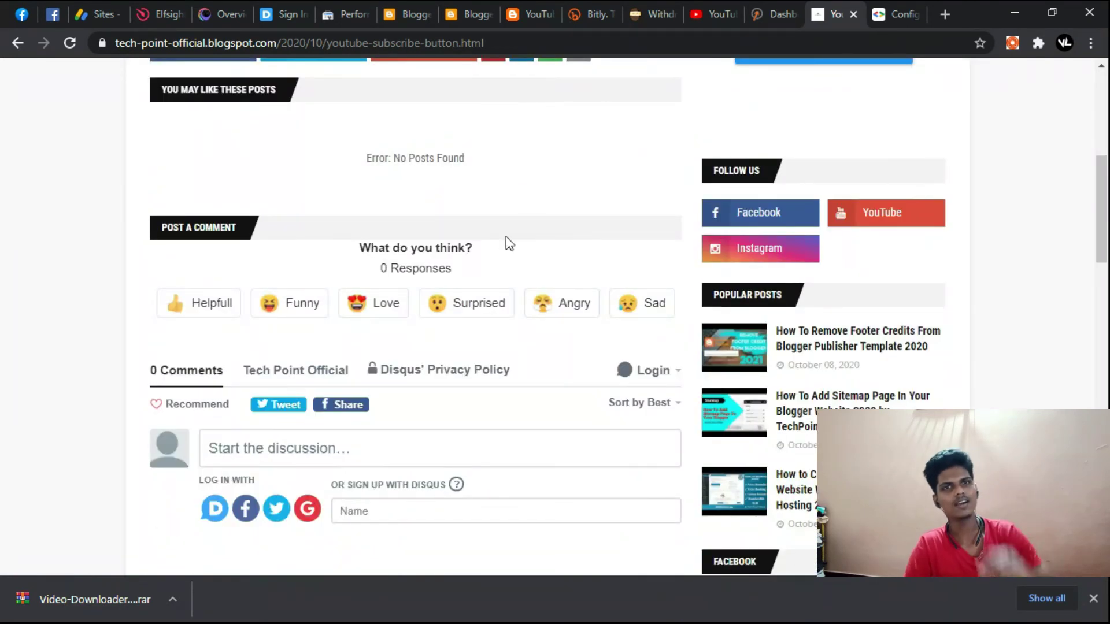
# In the Tech Point Official blog's layout, start adding an HTML/JavaScript gadget to the Sidebar Right (A) section.
pyautogui.click(469, 14)
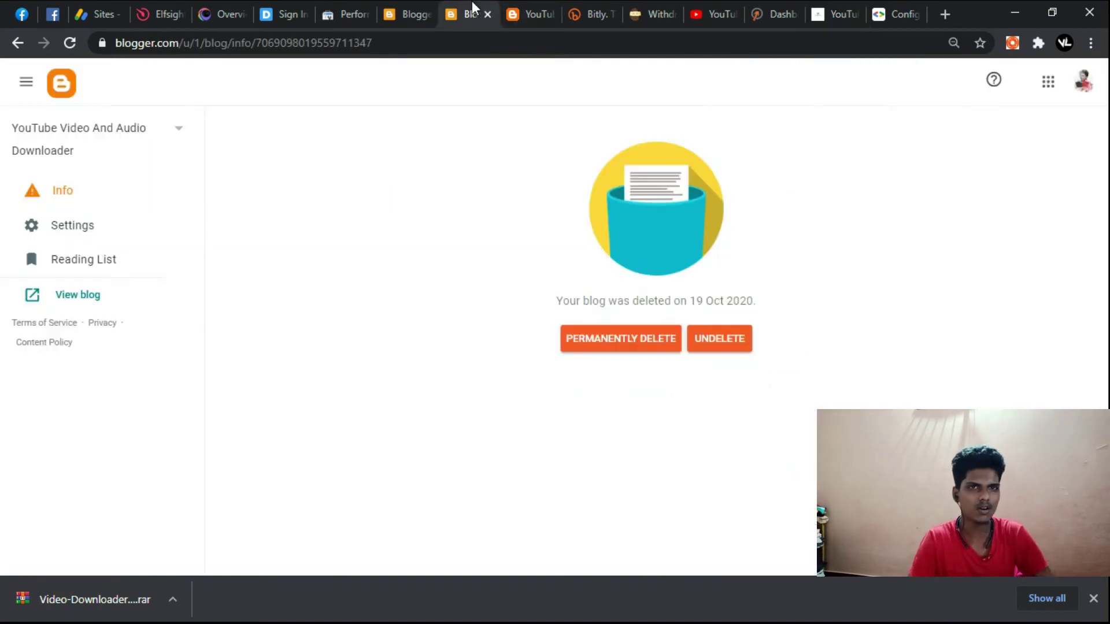
pyautogui.click(431, 10)
pyautogui.click(144, 396)
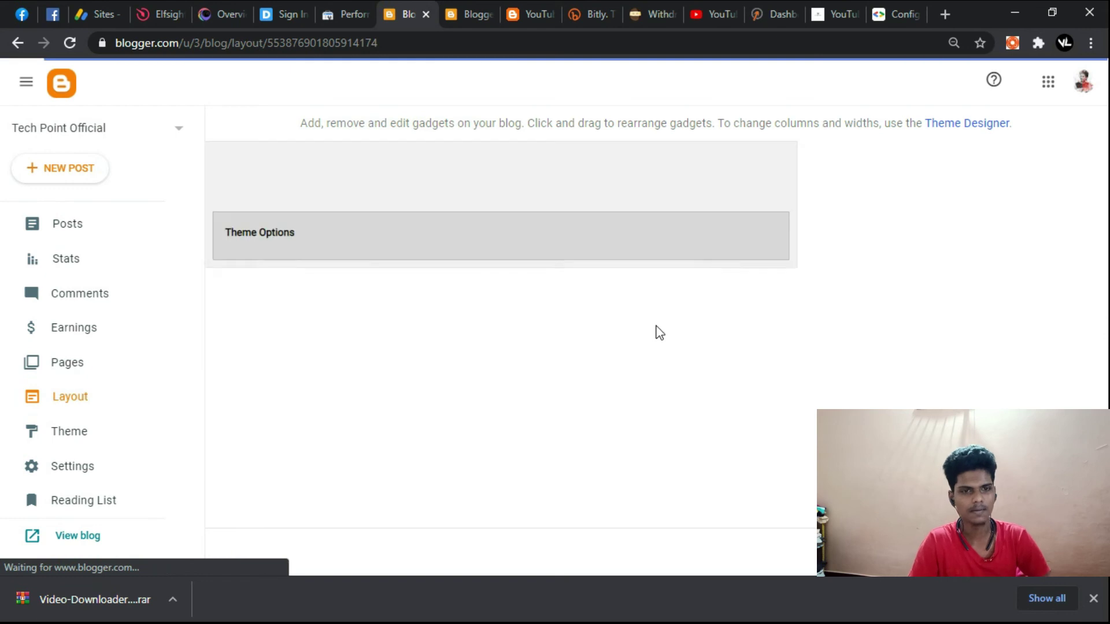
pyautogui.scroll(-5, 694, 337)
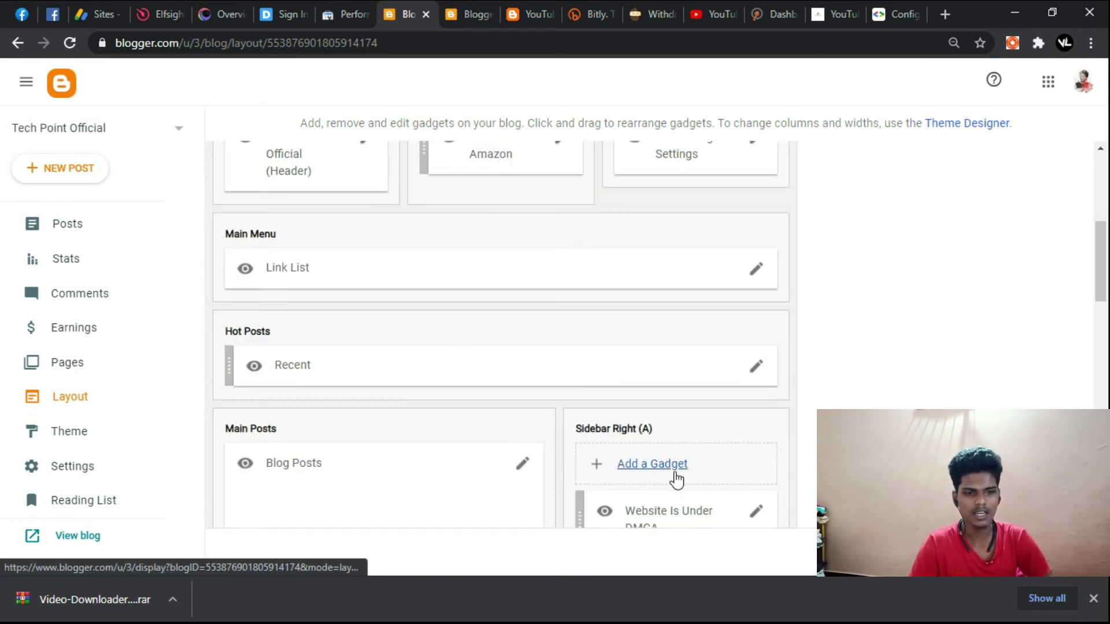
pyautogui.click(675, 475)
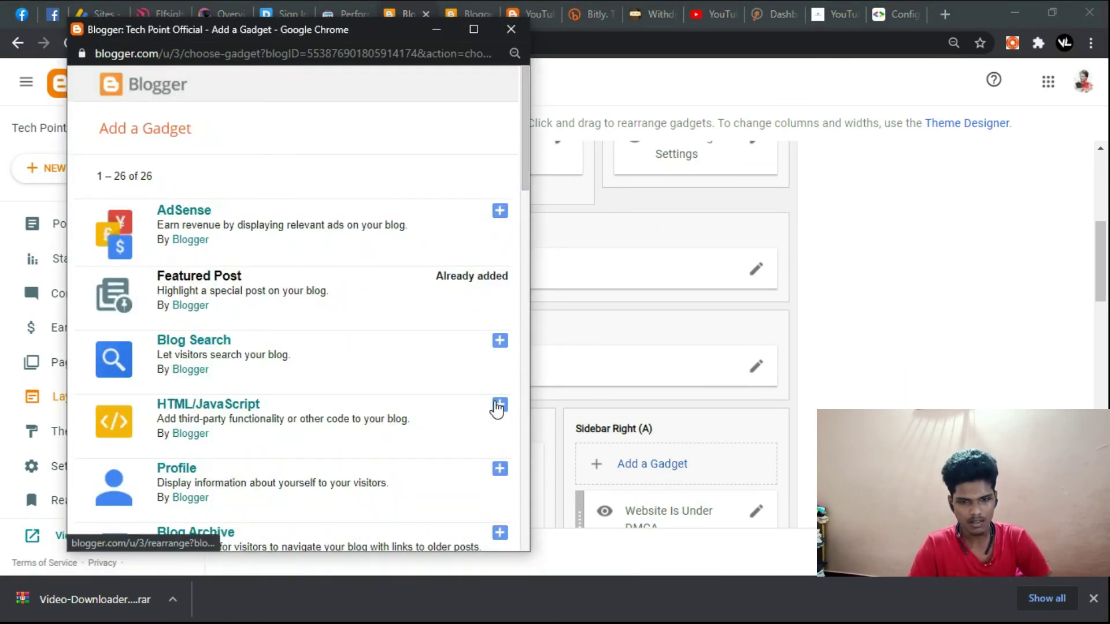
pyautogui.click(498, 406)
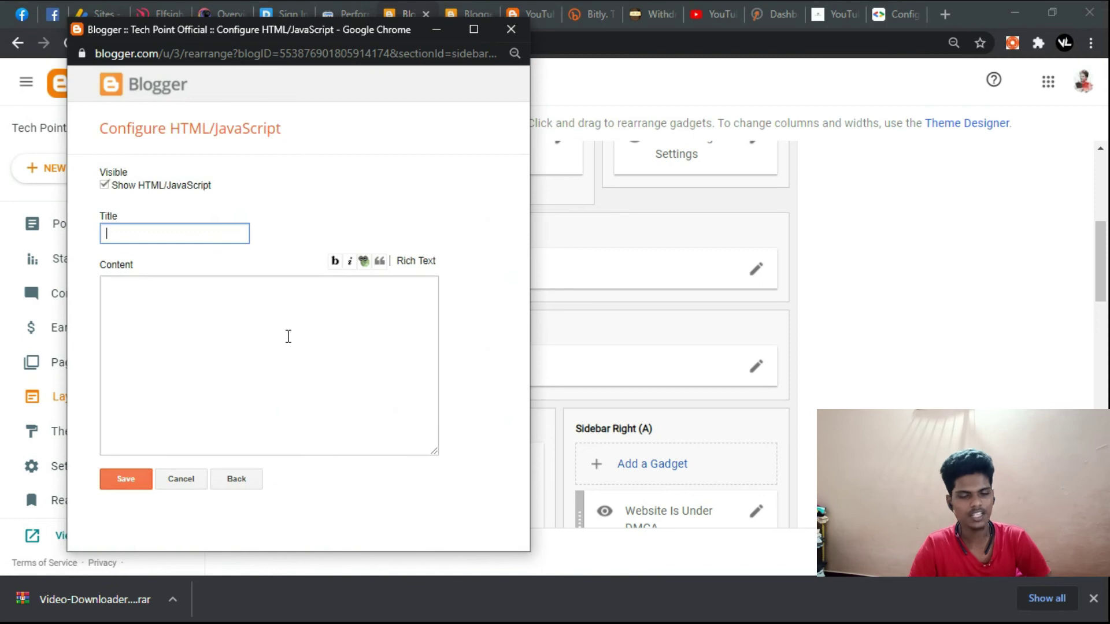
# Title the gadget "Subscribe", insert the copied subscribe button code as its content and save it.
pyautogui.click(207, 241)
pyautogui.write('Sub')
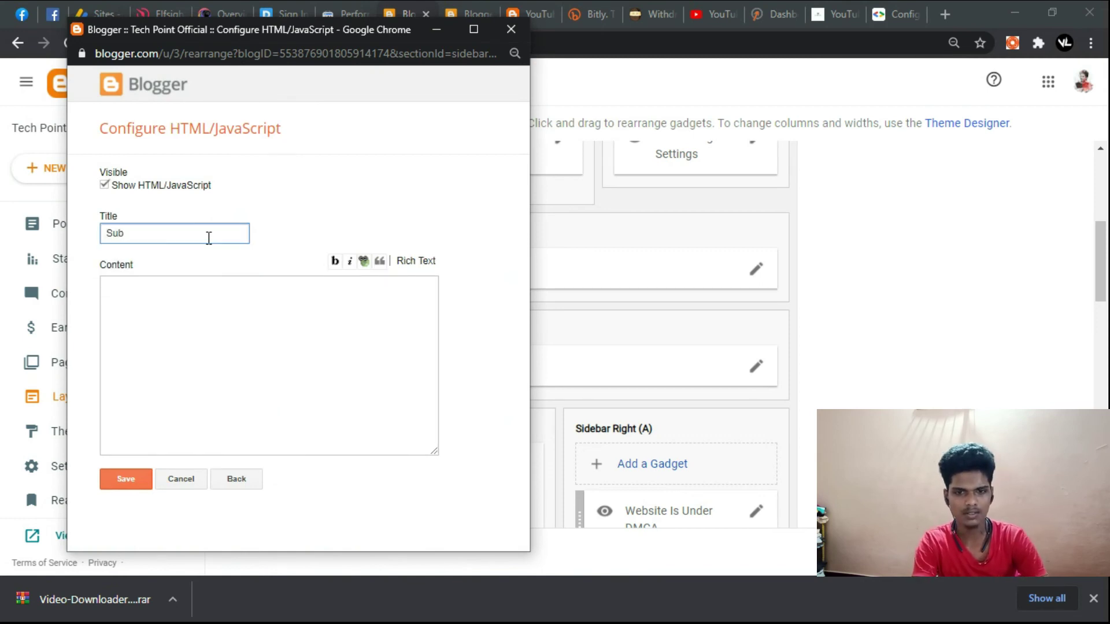
pyautogui.write('cribe')
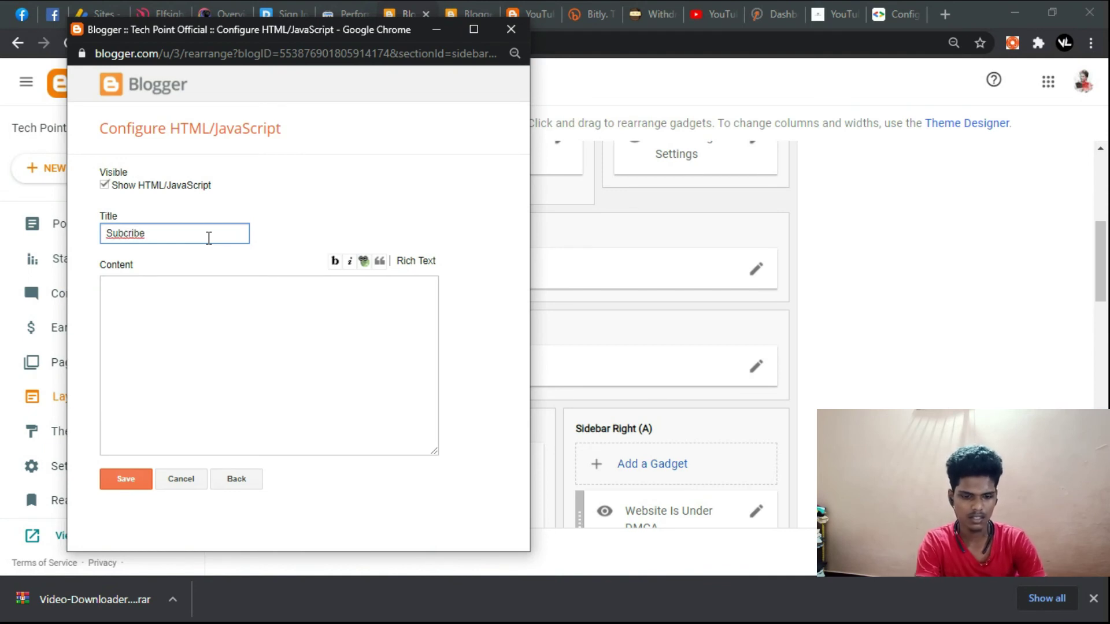
pyautogui.rightClick(140, 234)
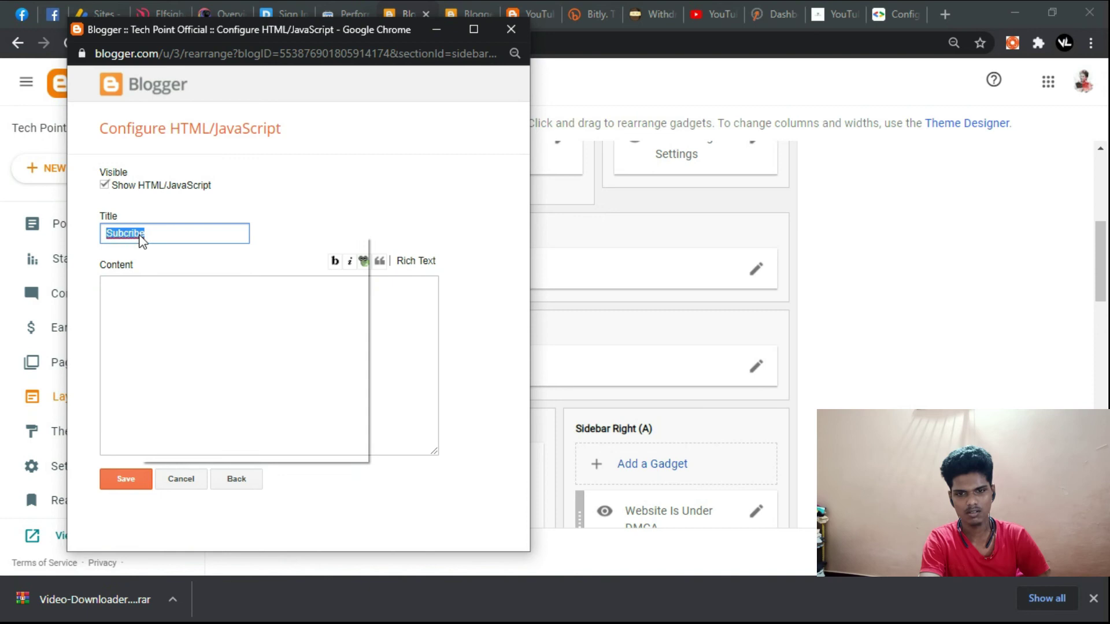
pyautogui.click(159, 247)
pyautogui.click(141, 311)
pyautogui.hotkey('ctrl', 'v')
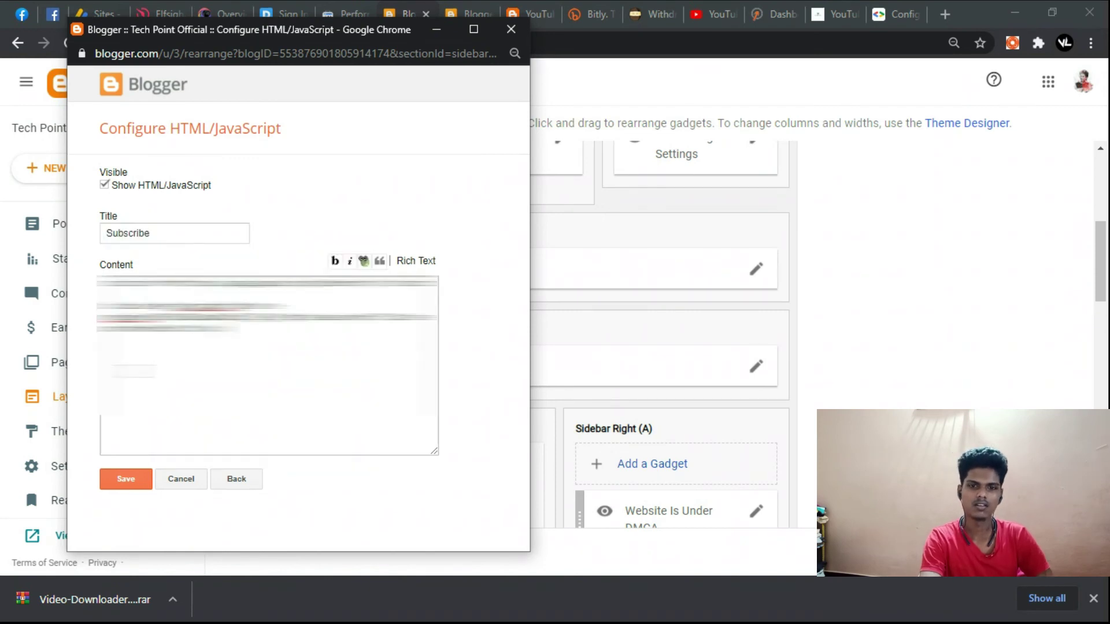
pyautogui.click(121, 477)
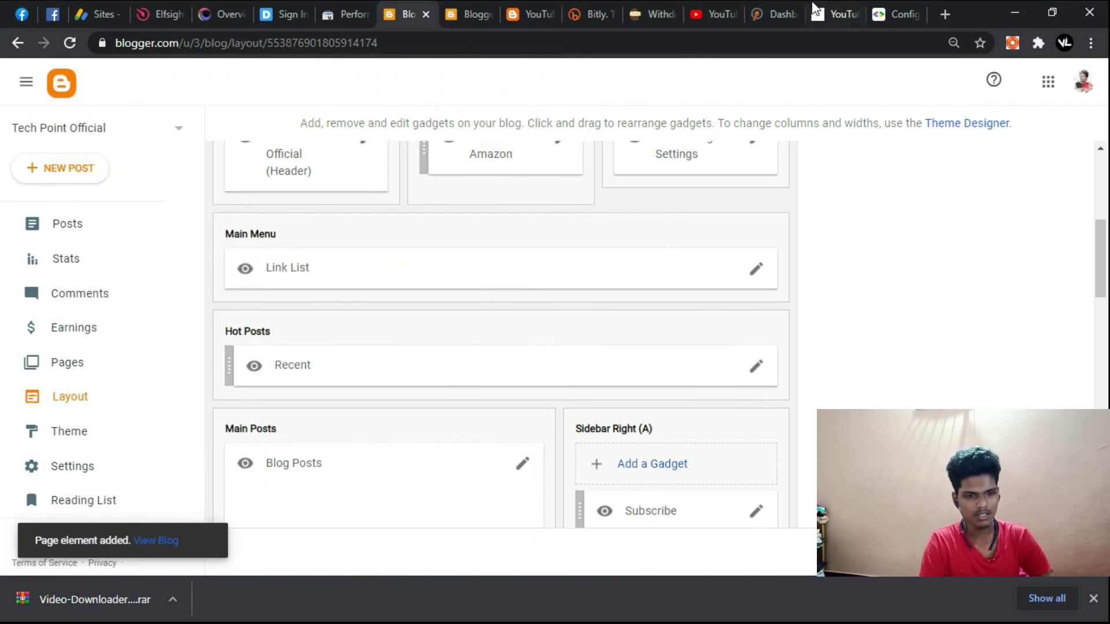
# Open the live blog's home page and check the Subscribe gadget in the sidebar.
pyautogui.click(835, 14)
pyautogui.scroll(7, 694, 306)
pyautogui.click(167, 217)
pyautogui.scroll(-1, 809, 361)
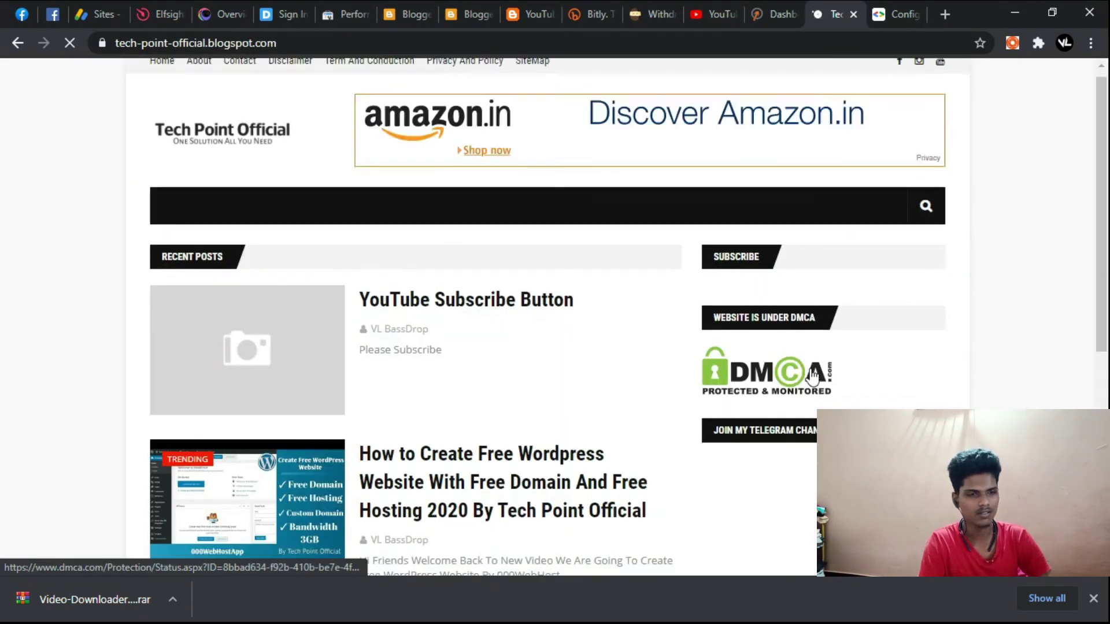
pyautogui.scroll(-3, 733, 365)
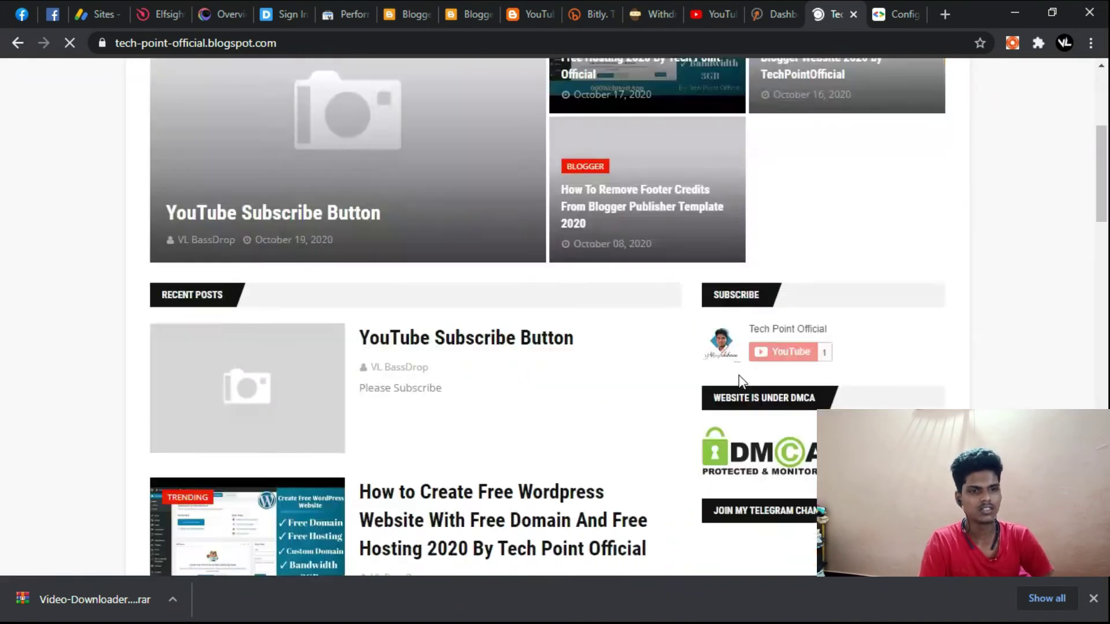